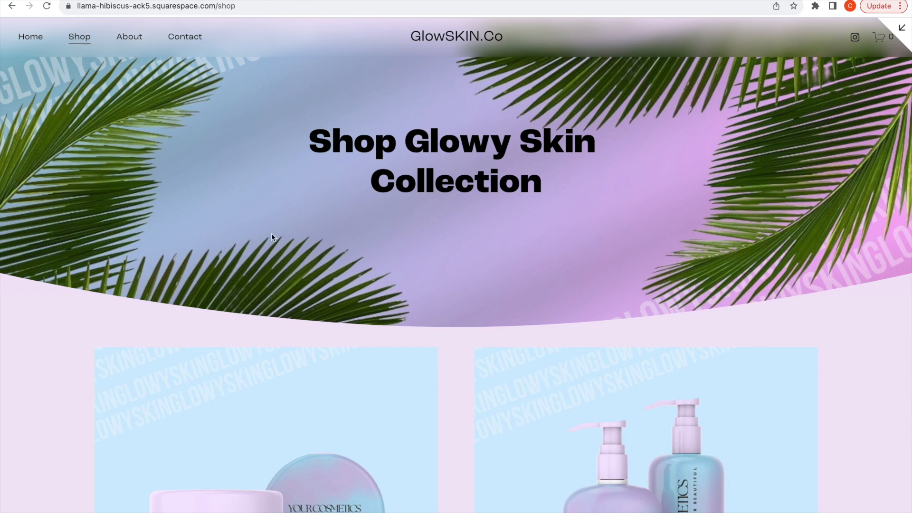
Step: Look through the finished GlowSKIN.Co site's shop page and open its About page
scroll(272, 234, down, 15)
scroll(273, 237, down, 2)
scroll(272, 238, down, 5)
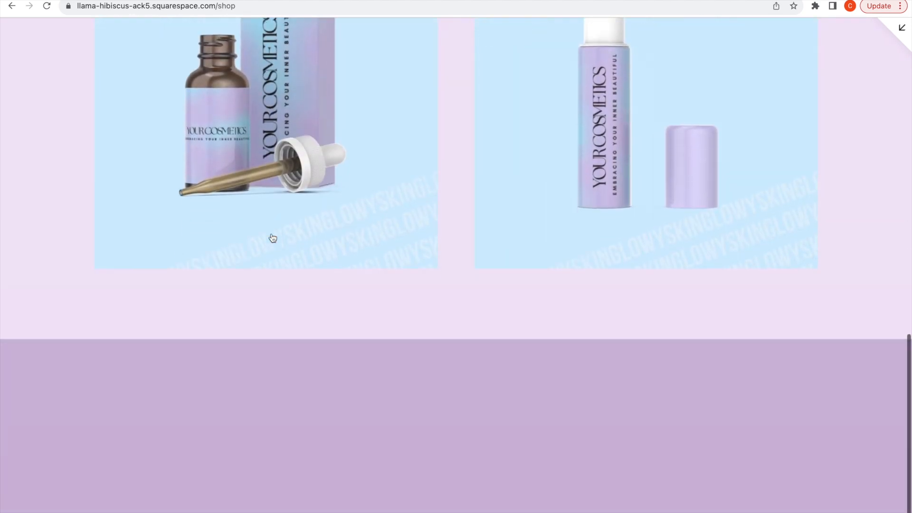
scroll(273, 238, up, 15)
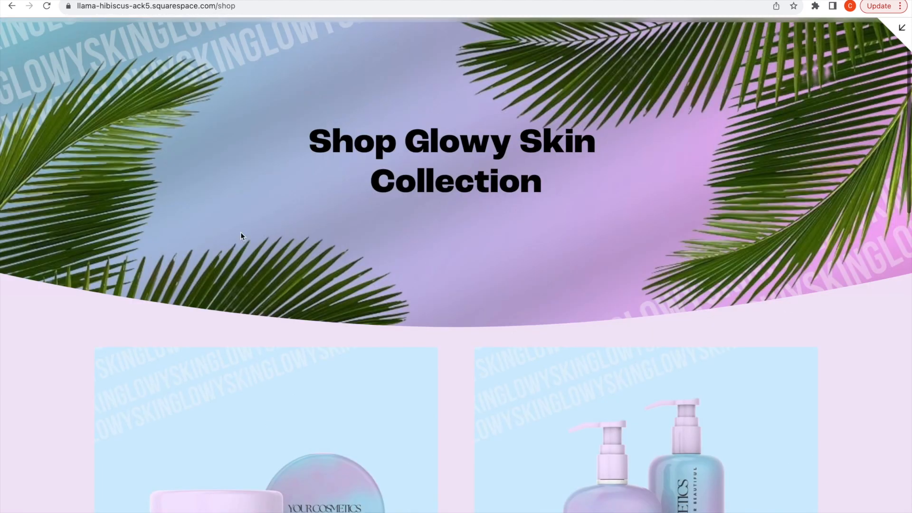
click(133, 40)
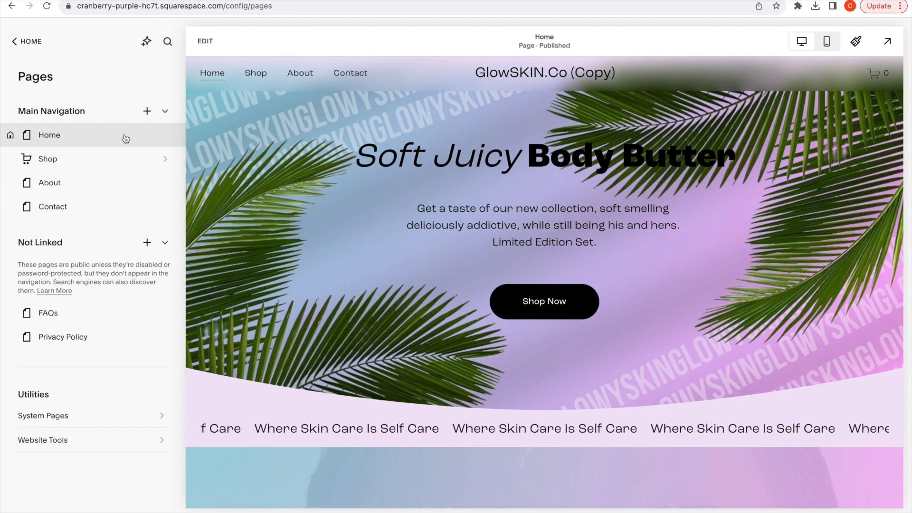
Step: Try moving the Shop page below Contact in the main navigation, restore it below Home, and check the Home page preview
drag(69, 172, 66, 219)
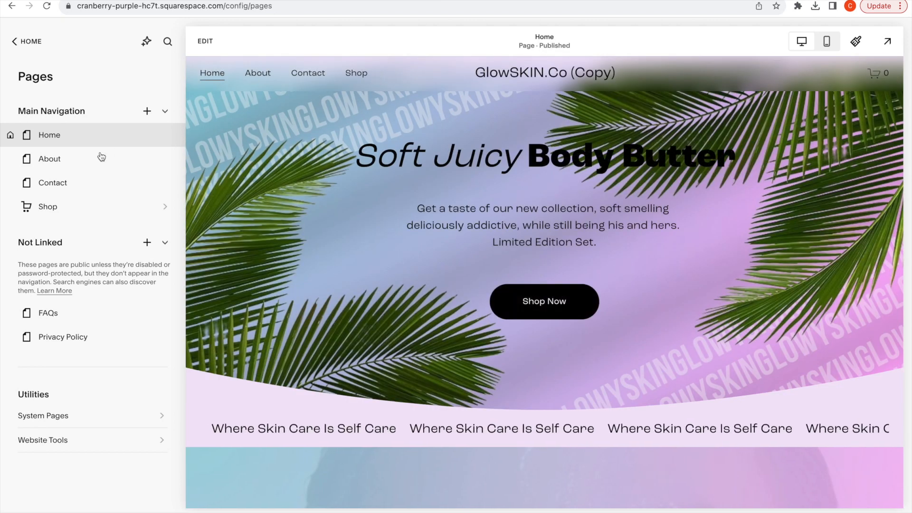
mouse_move(64, 187)
mouse_down()
mouse_move(62, 140)
mouse_move(64, 170)
mouse_up()
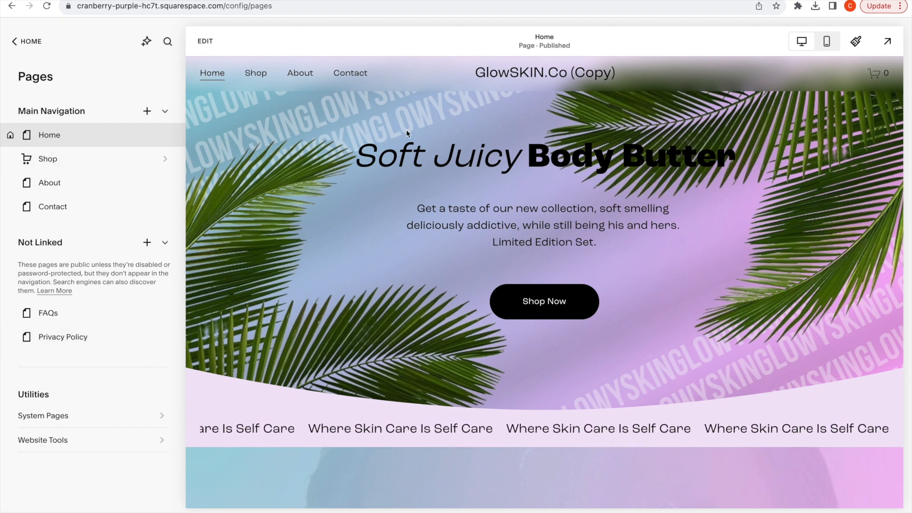
scroll(773, 431, down, 10)
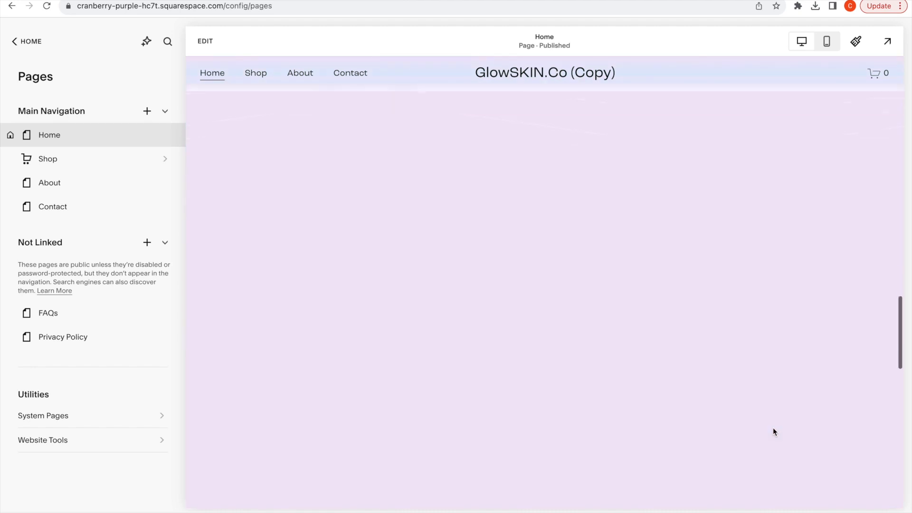
scroll(773, 430, down, 10)
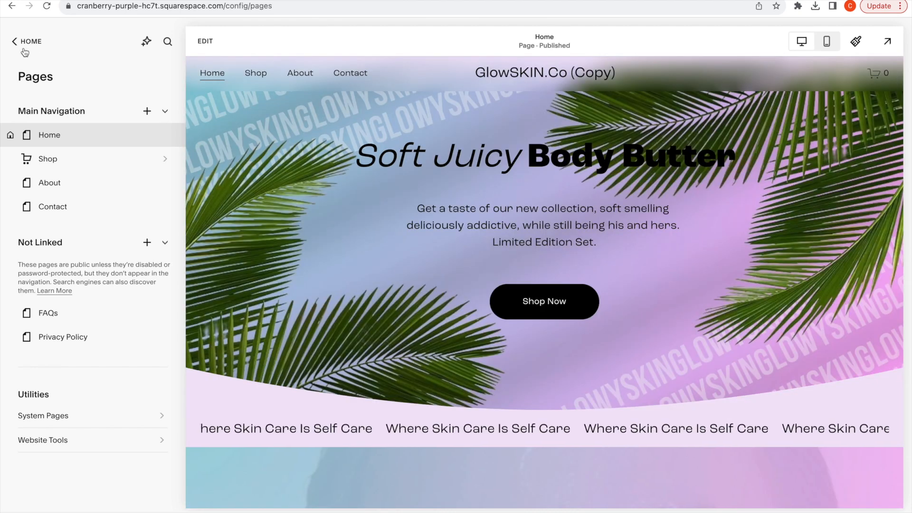
Step: Review the store management options in the Commerce section and return to the main dashboard
click(23, 48)
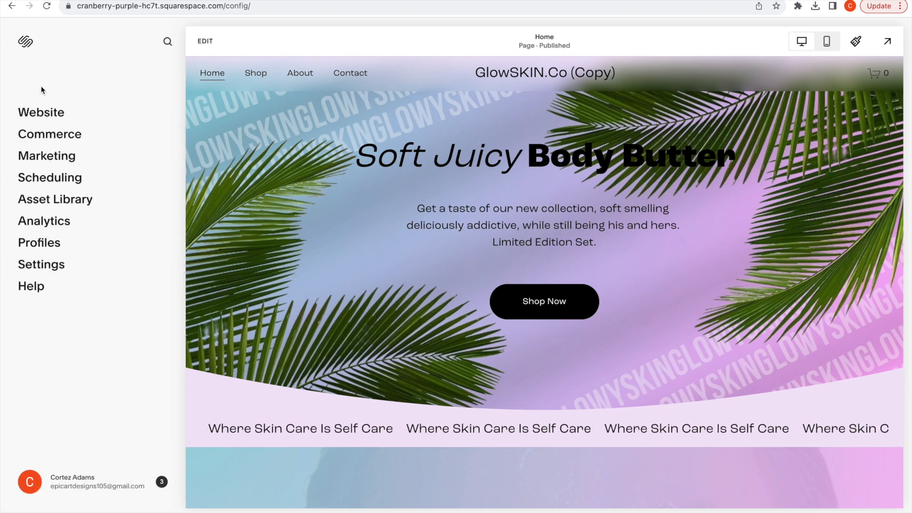
click(58, 137)
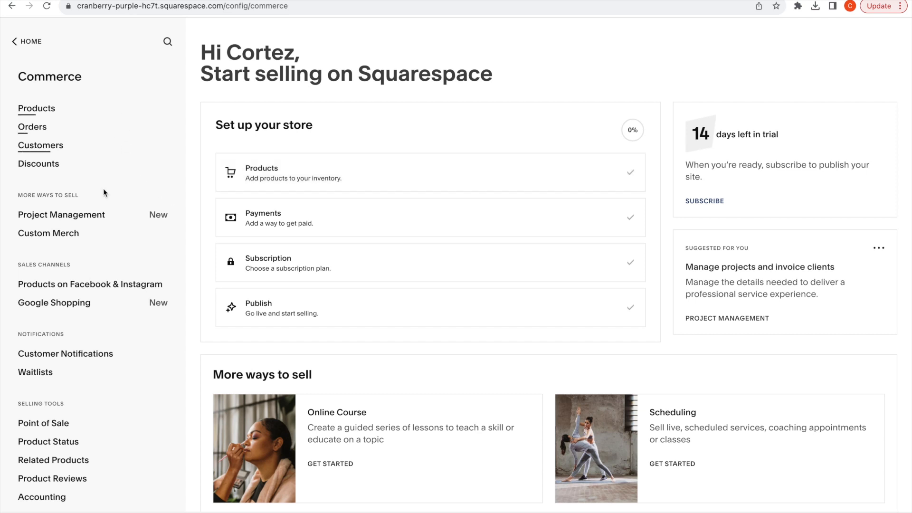
scroll(107, 456, down, 2)
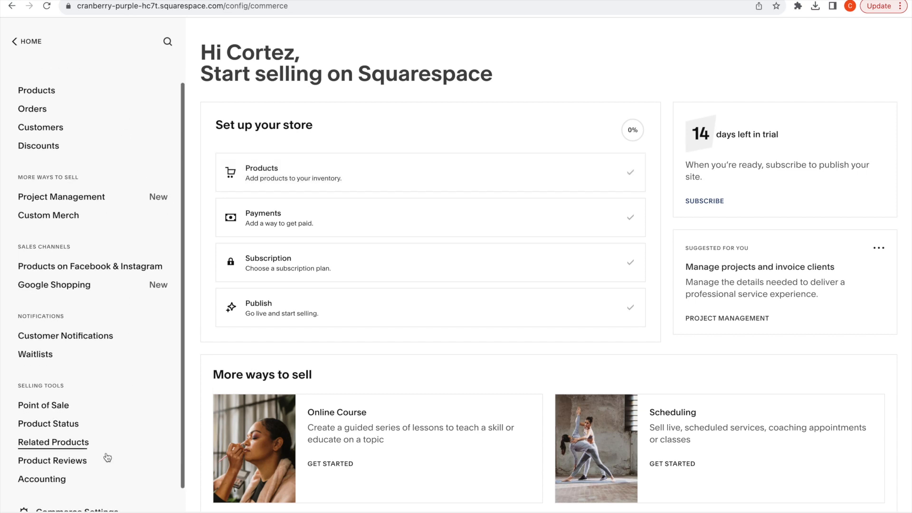
scroll(106, 457, up, 2)
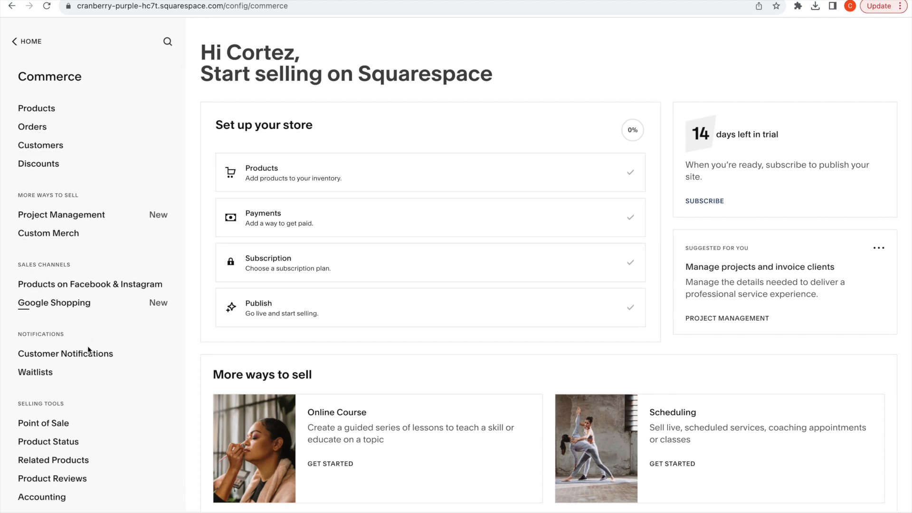
click(31, 40)
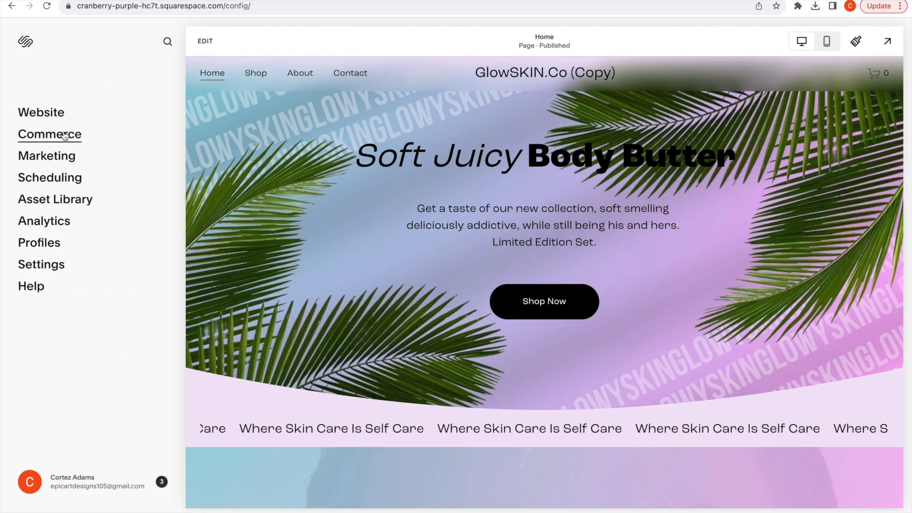
Step: Enable the site's announcement bar in the Marketing section
click(62, 157)
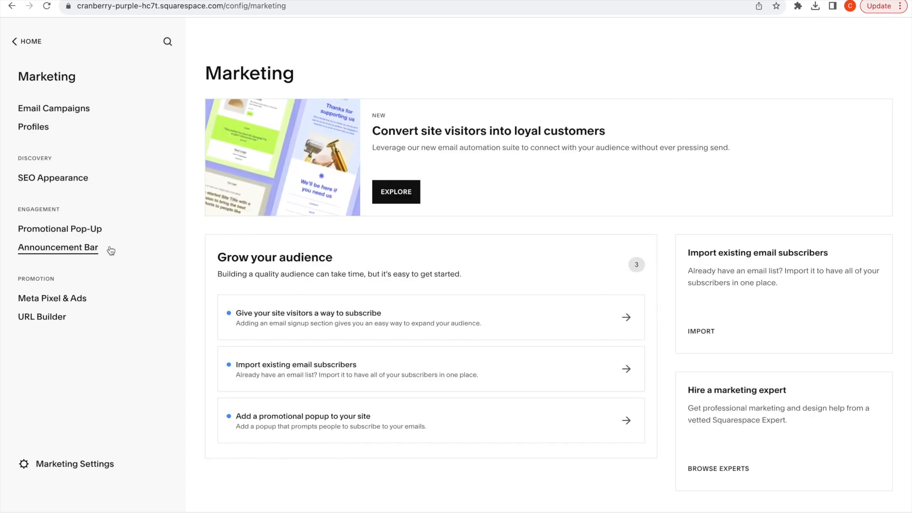
click(87, 247)
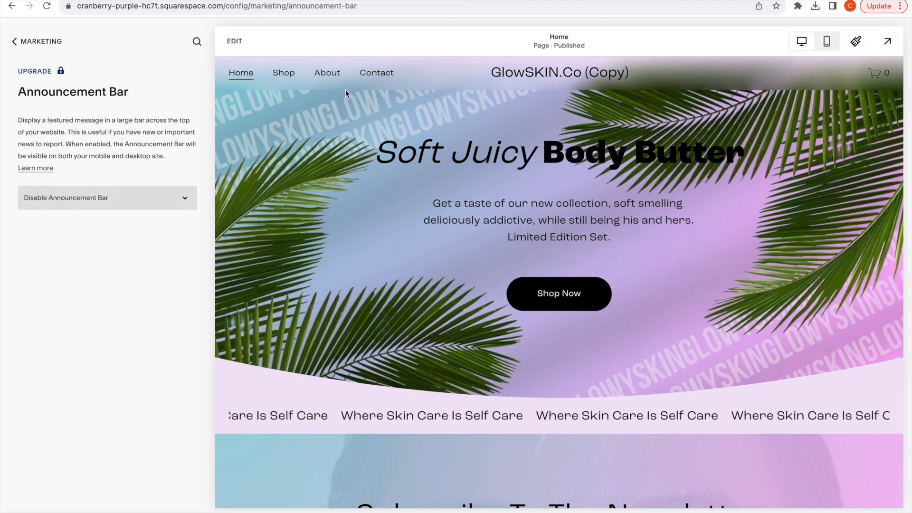
click(125, 199)
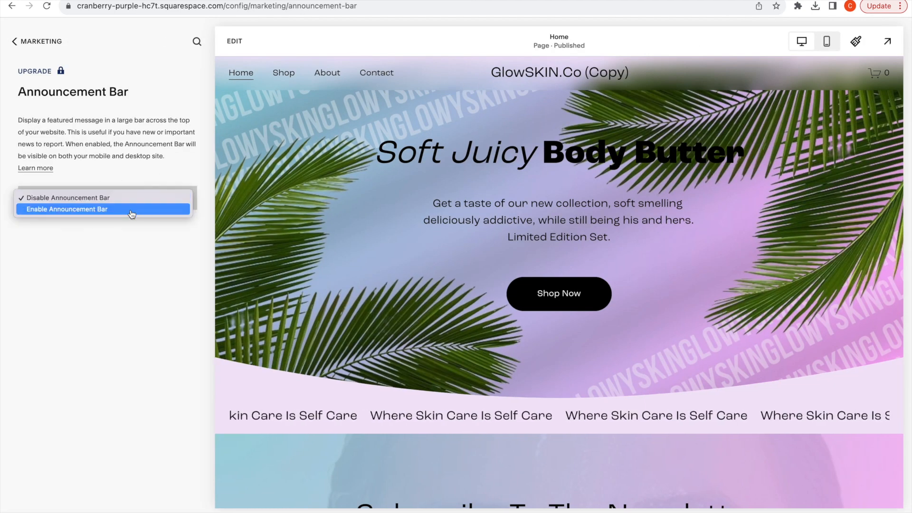
click(133, 214)
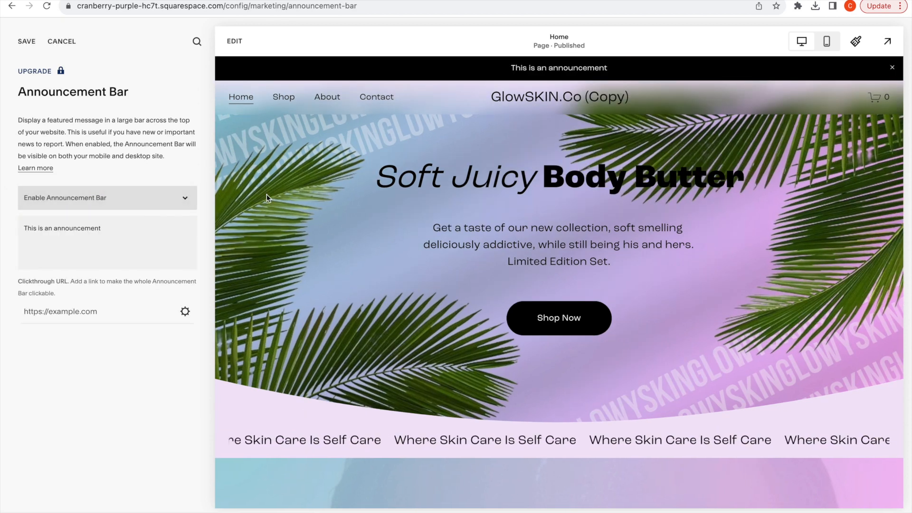
Step: Replace the announcement bar's placeholder text with a 25% discount message, removing the mistyped letters after "25% O"
click(143, 222)
key(ctrl+a)
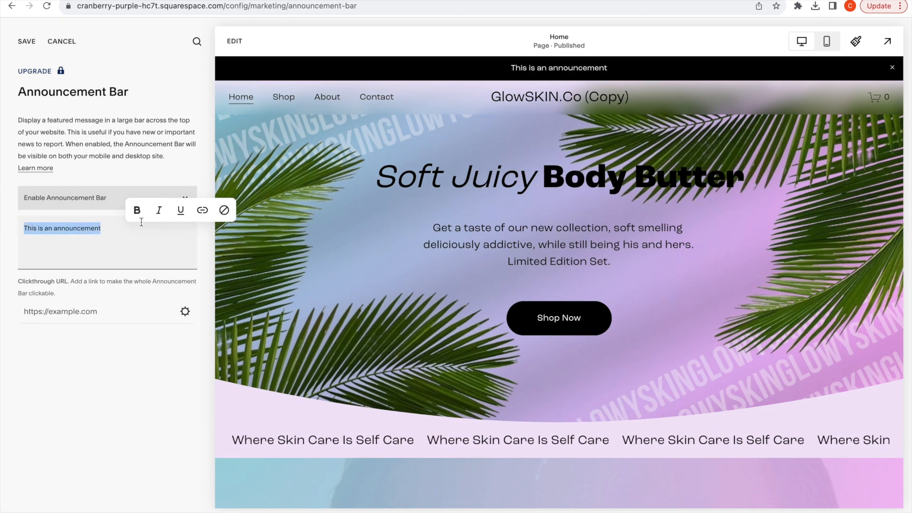
key(BackSpace)
text(25)
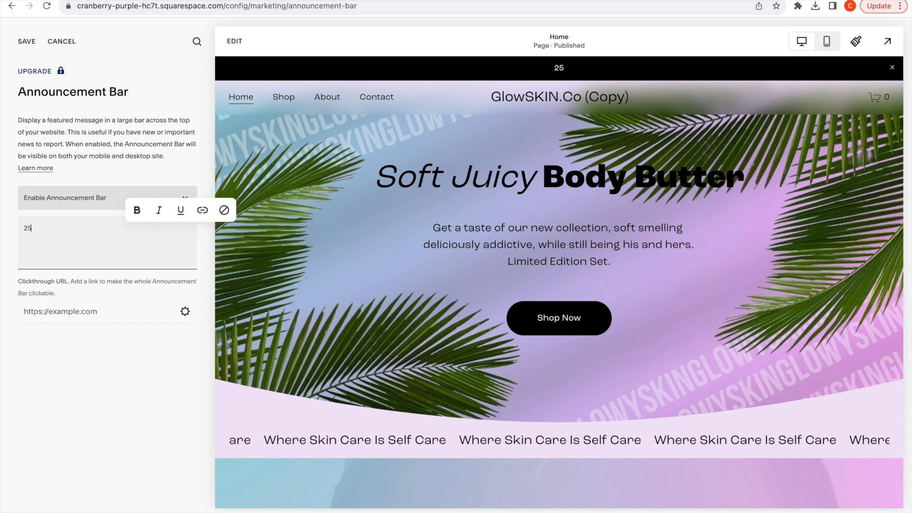
text(% OOff)
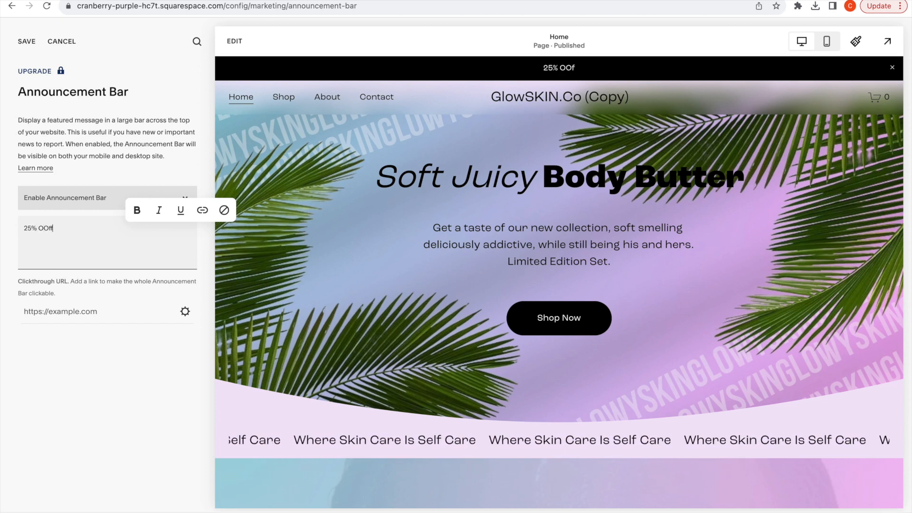
key(BackSpace)
key(BackSpace)
key(BackSpace)
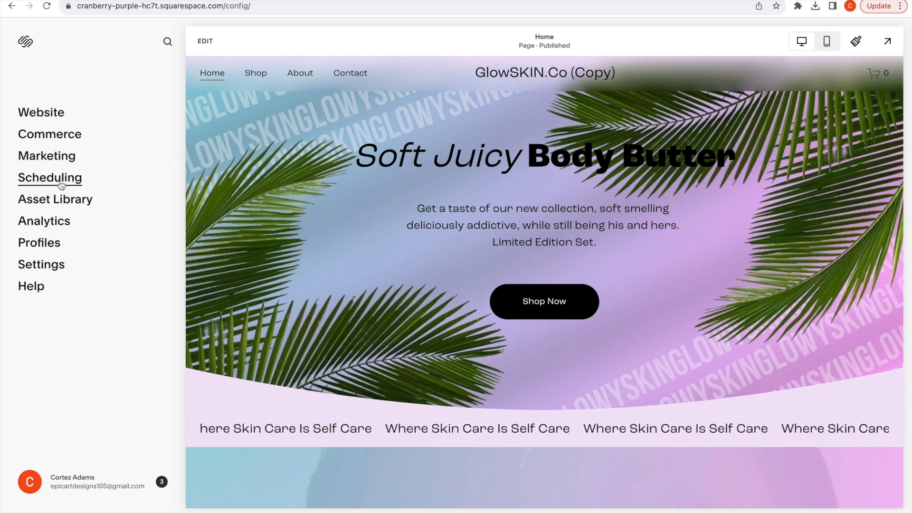
Step: Open the Scheduling section for a quick look and return to the main dashboard
click(61, 184)
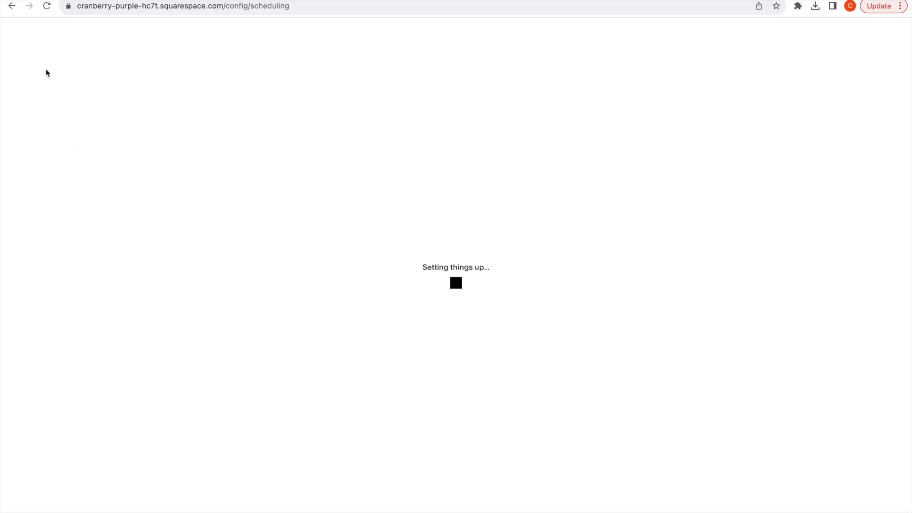
click(12, 7)
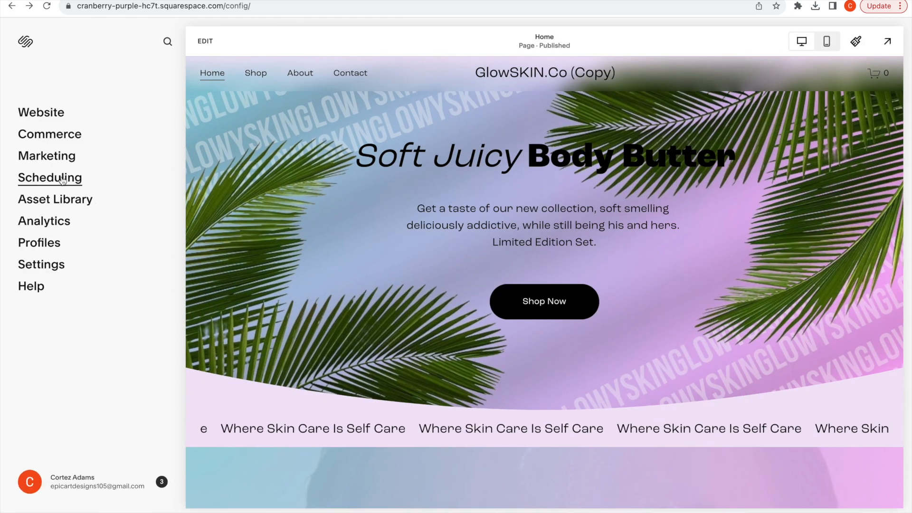
Step: Browse all uploaded files and the trash in the Asset Library, and return to the main dashboard
click(68, 202)
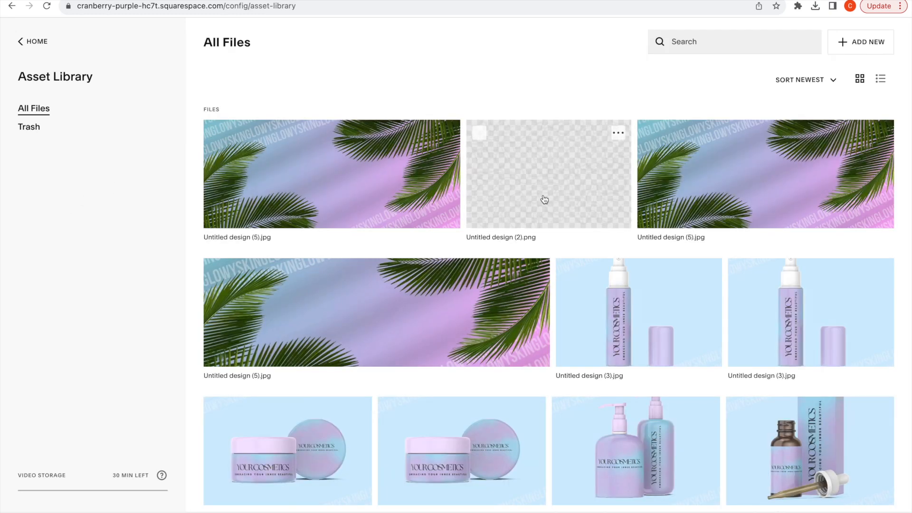
scroll(817, 390, down, 5)
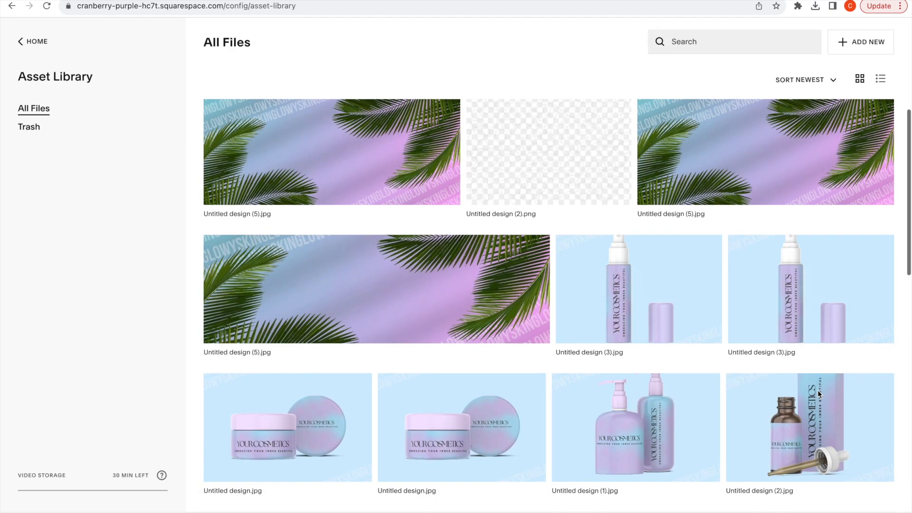
scroll(819, 394, down, 7)
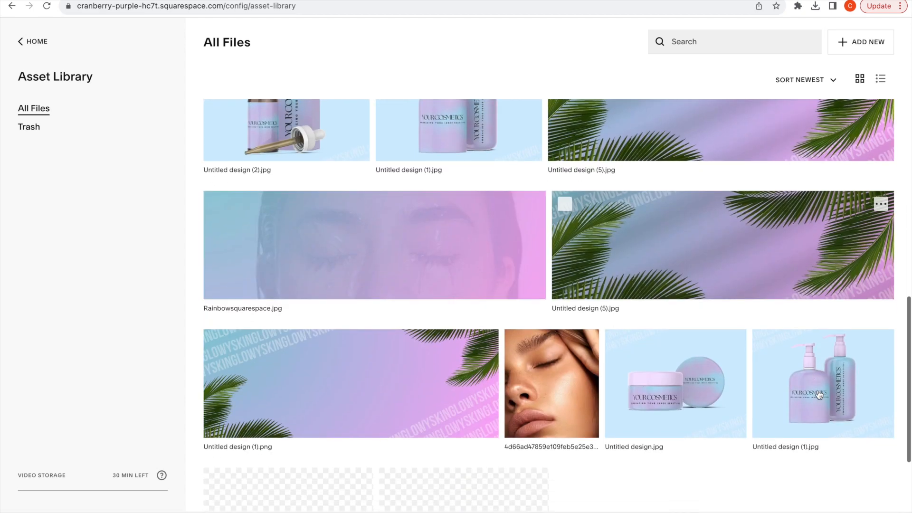
scroll(817, 389, down, 1)
scroll(818, 390, up, 5)
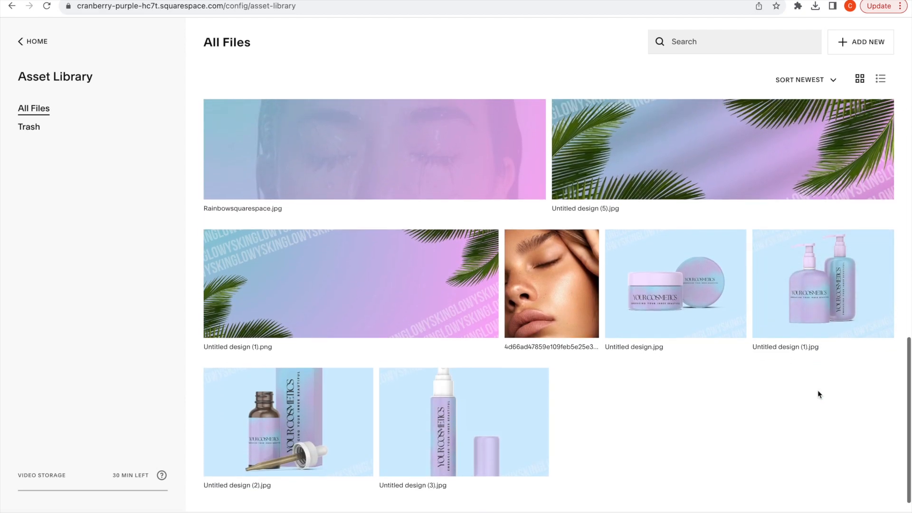
scroll(819, 395, up, 8)
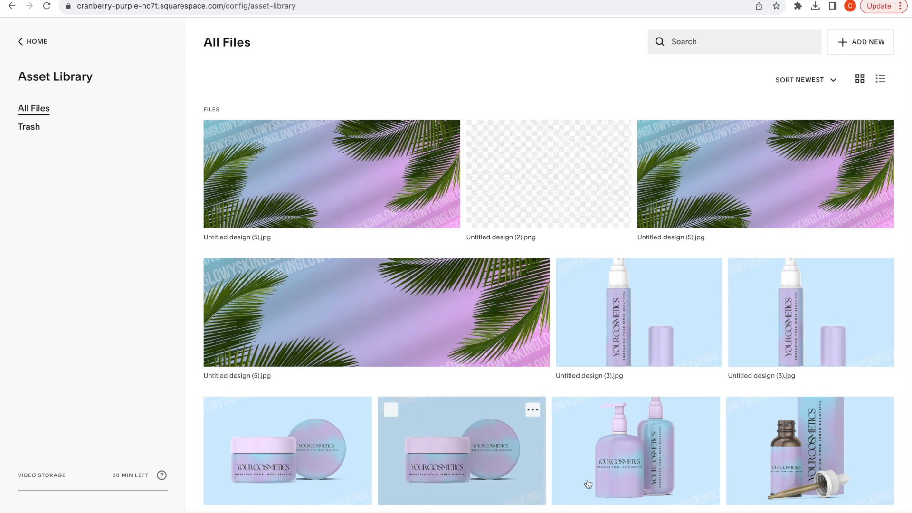
scroll(679, 476, down, 10)
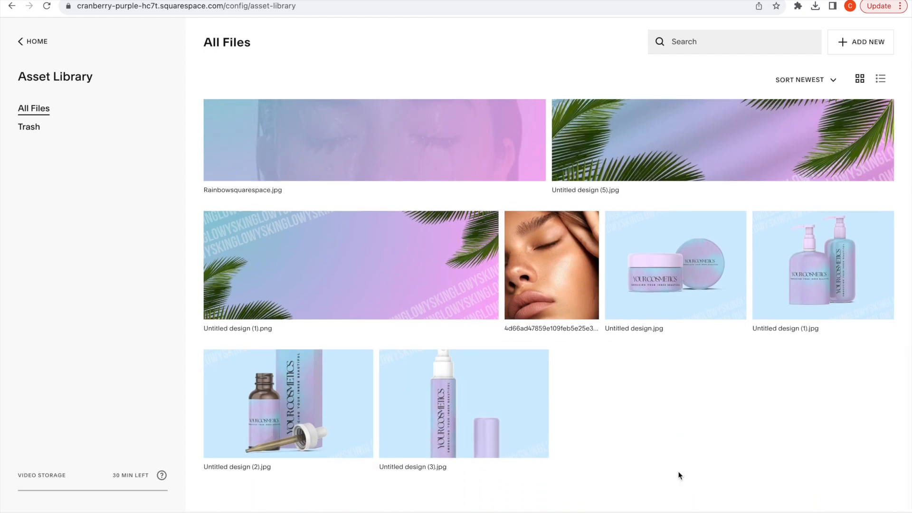
scroll(679, 475, up, 10)
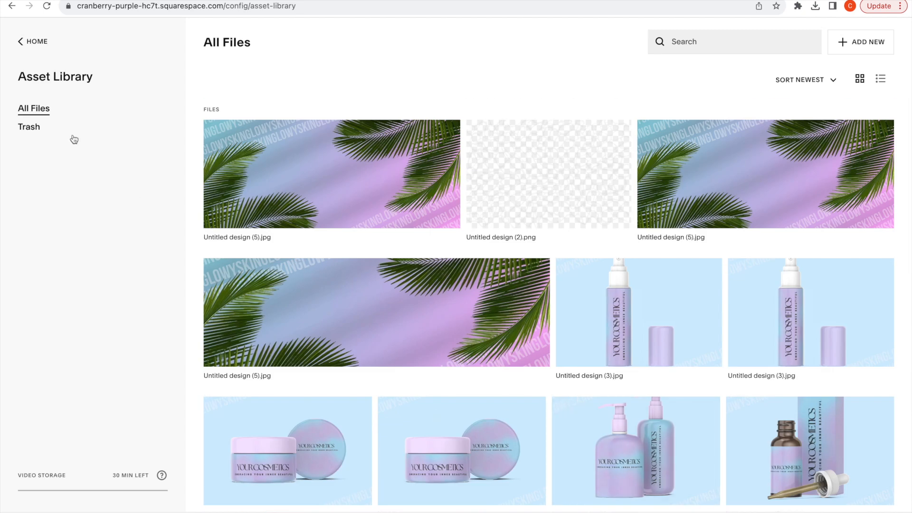
click(30, 127)
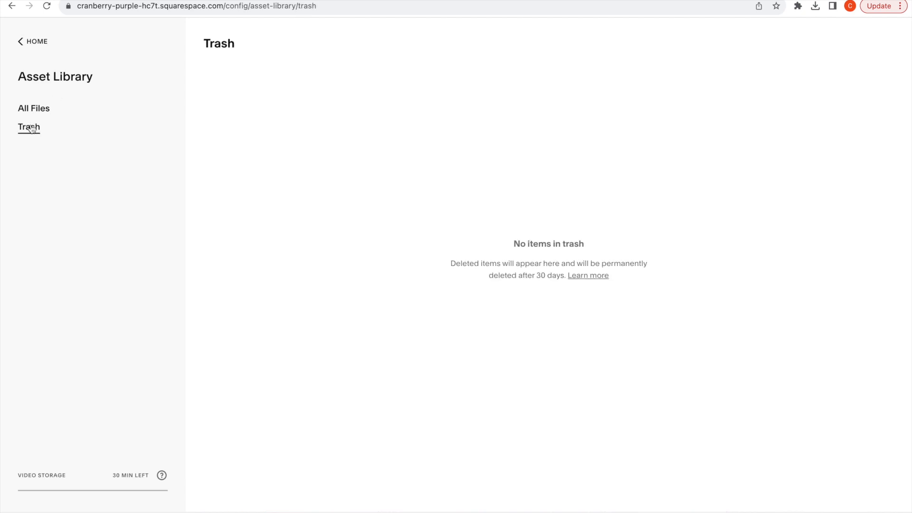
click(38, 44)
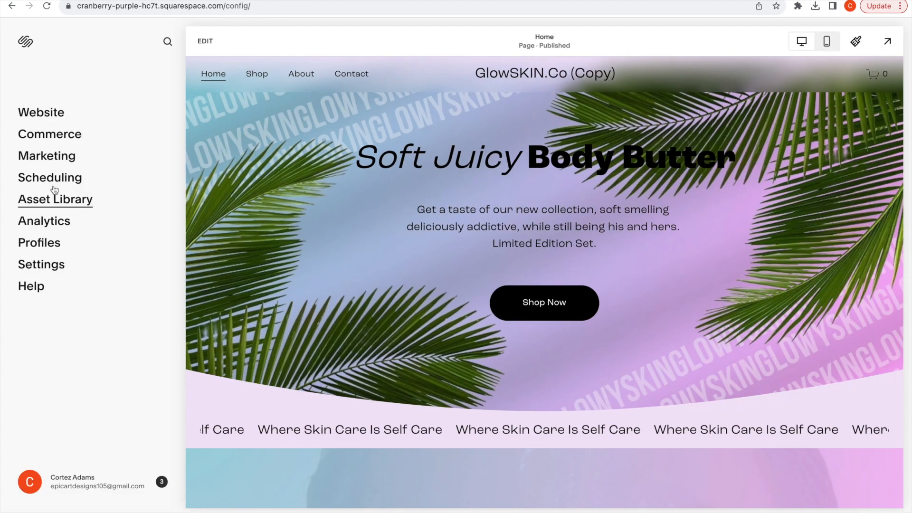
Step: View the Analytics section, dismissing its introduction, and the Profiles section, and return to the main dashboard
click(57, 222)
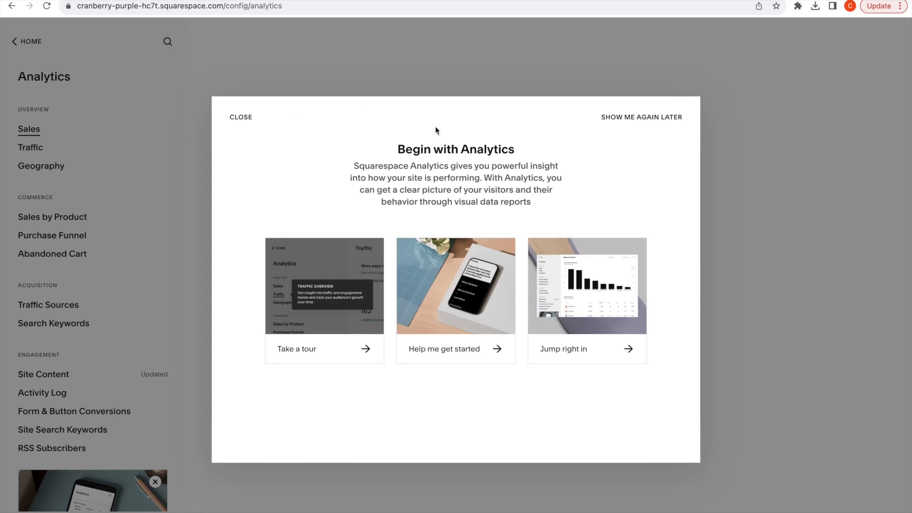
click(236, 117)
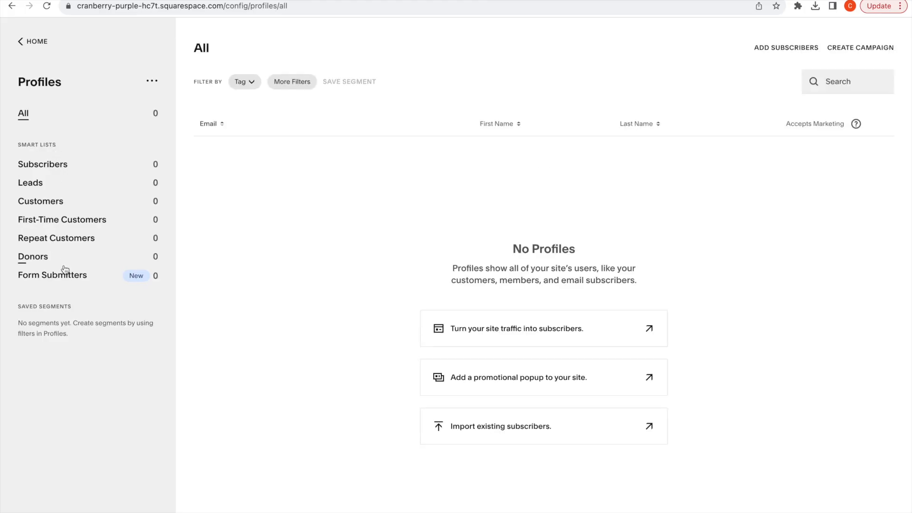
click(26, 49)
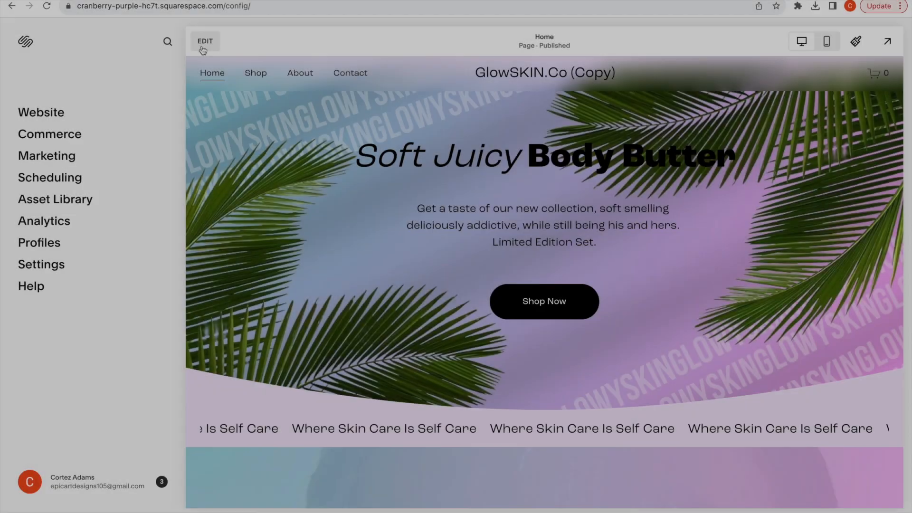
Step: Open the Home page for editing
click(205, 43)
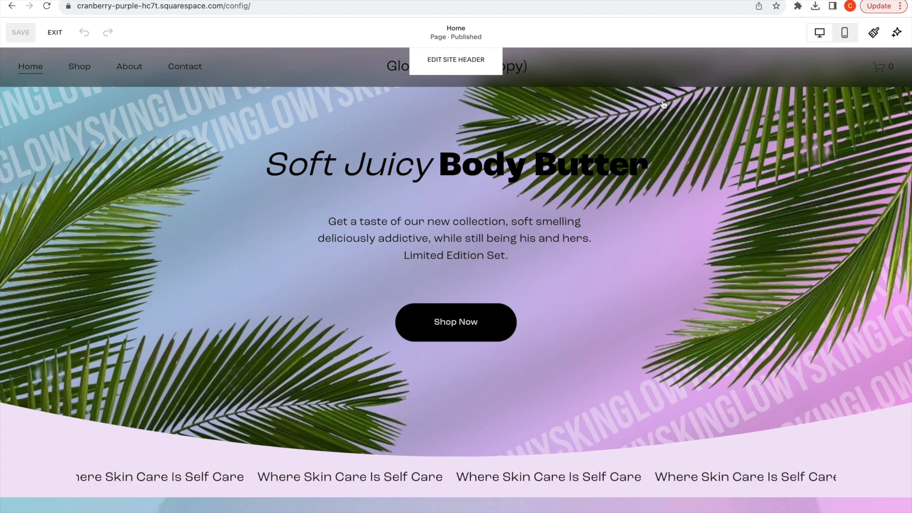
Step: Open the site header's style settings, try the Solid style, and set the header style to Theme
mouse_move(642, 197)
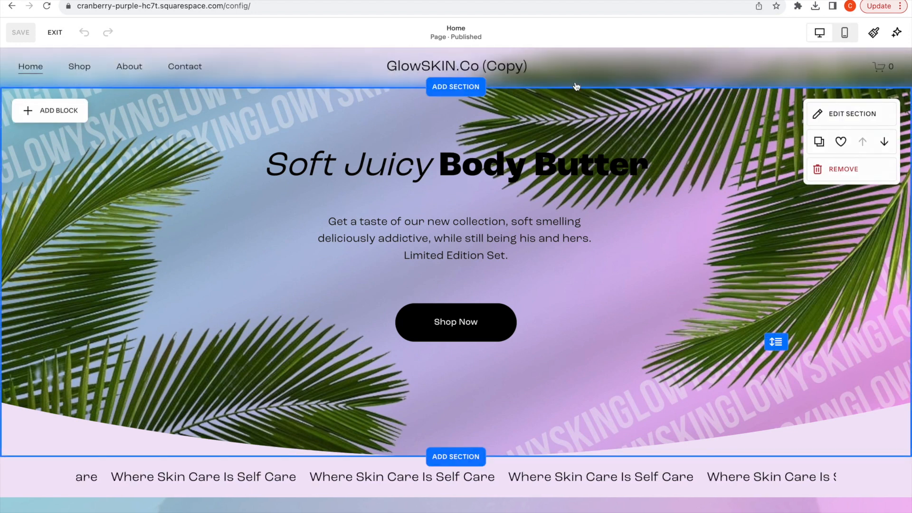
click(453, 57)
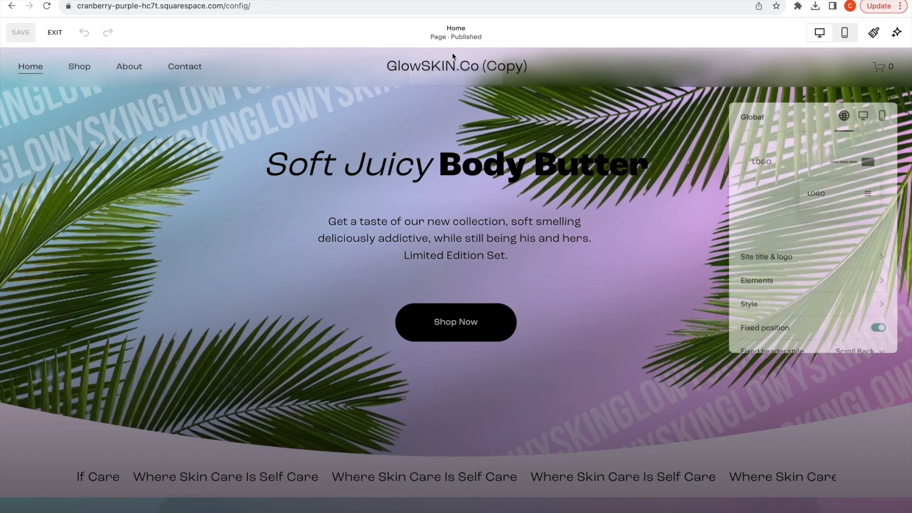
click(792, 310)
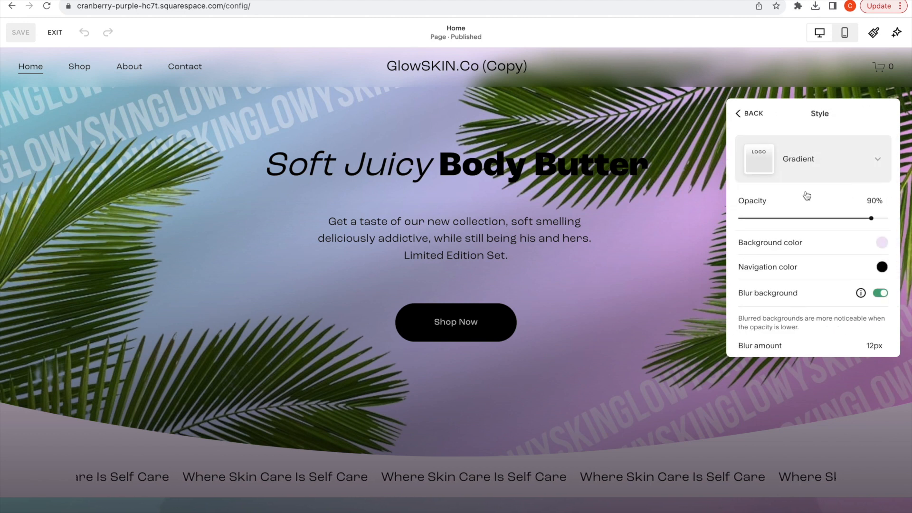
click(806, 163)
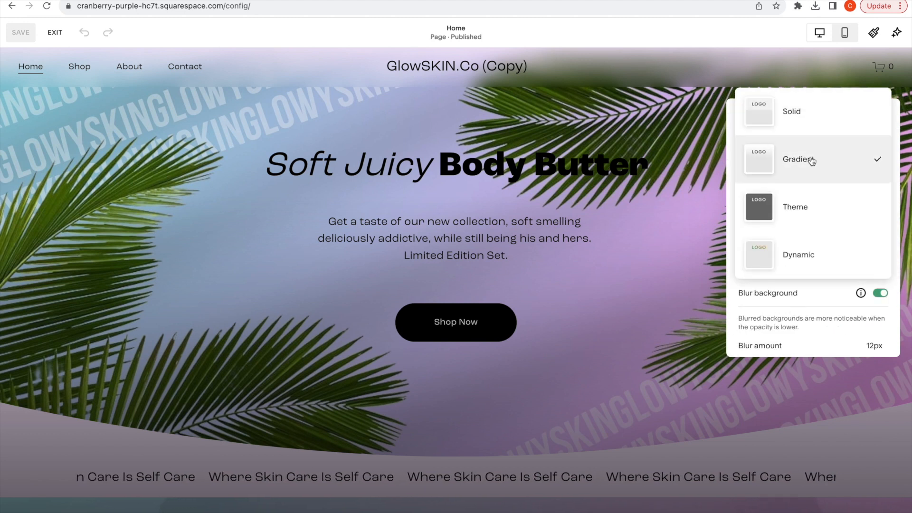
click(800, 106)
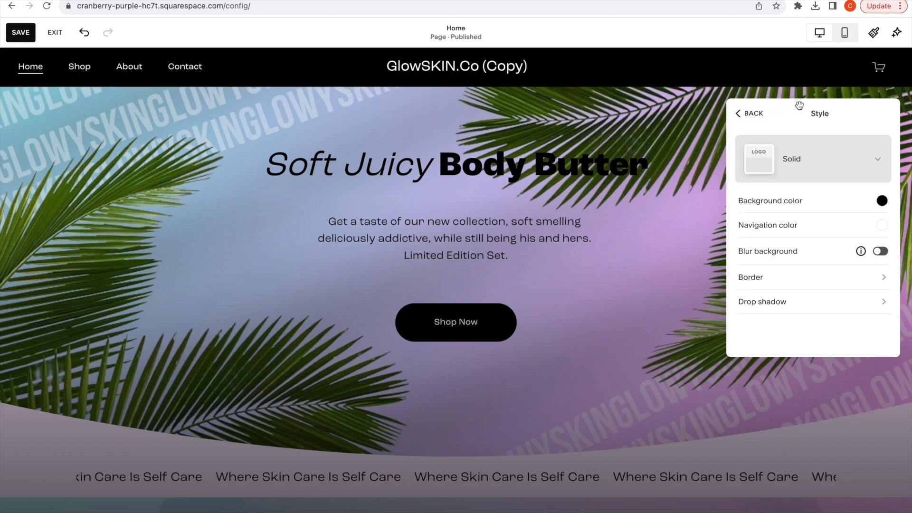
click(803, 167)
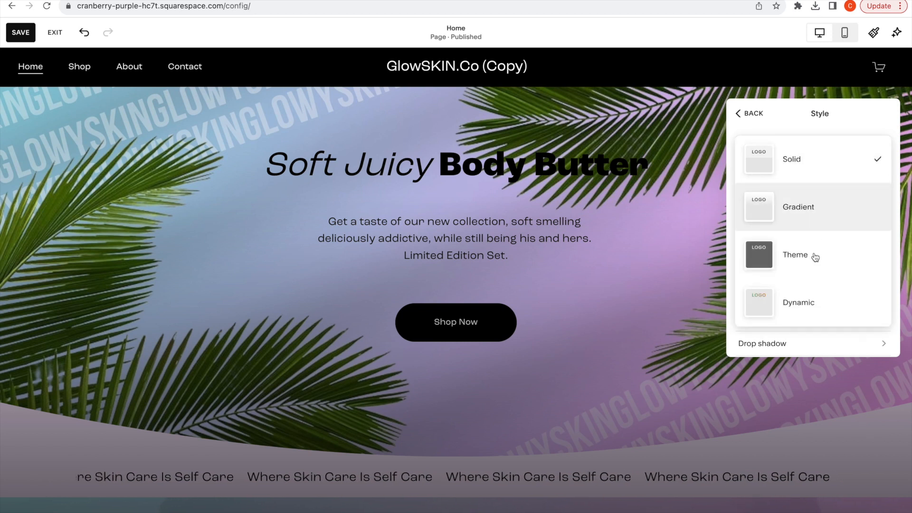
click(799, 312)
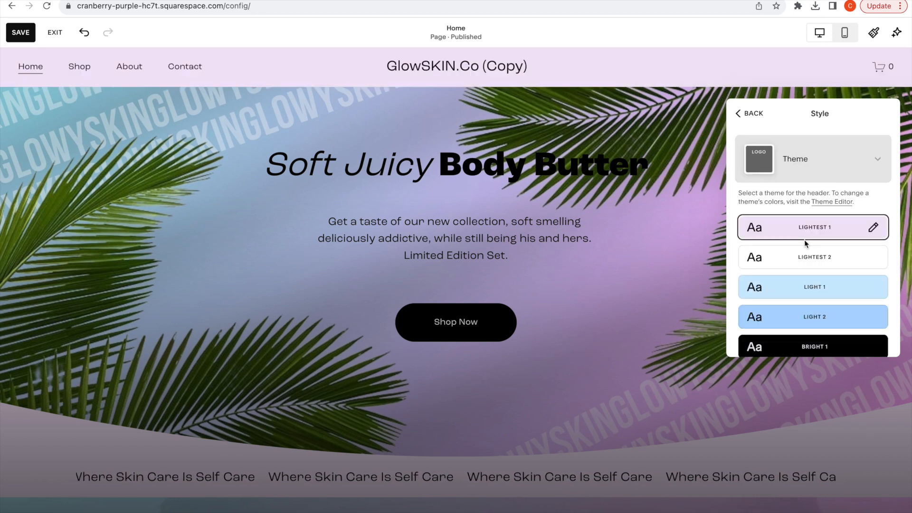
Step: Try the Light 1, Light 2, Lightest 2 and Lightest 1 color themes on the header, and apply Dark 1
click(832, 290)
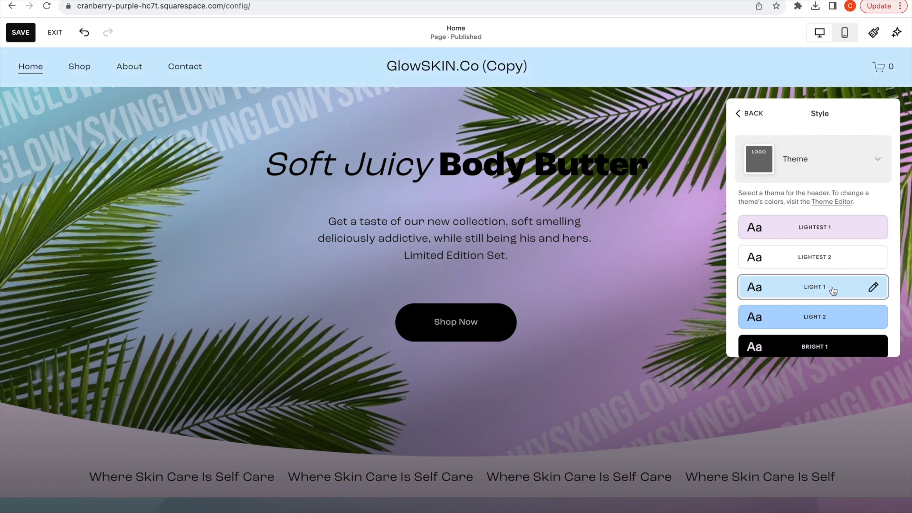
click(836, 317)
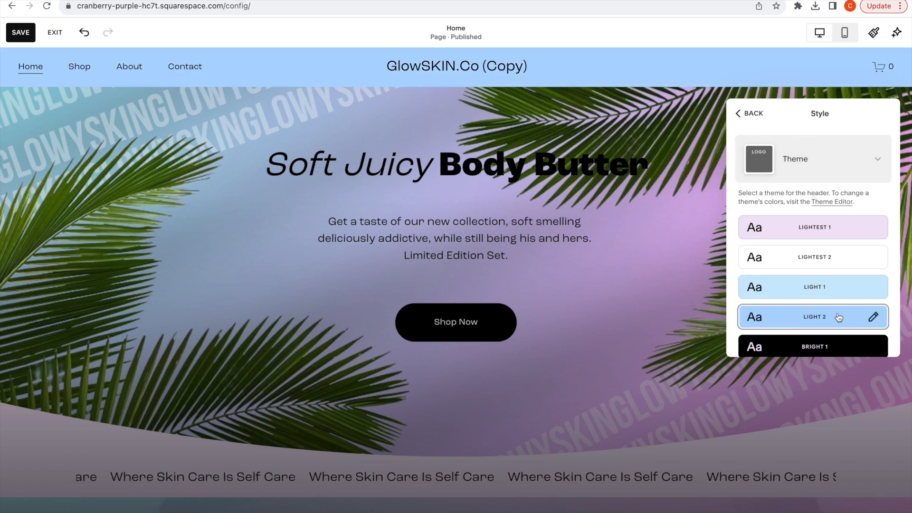
click(828, 251)
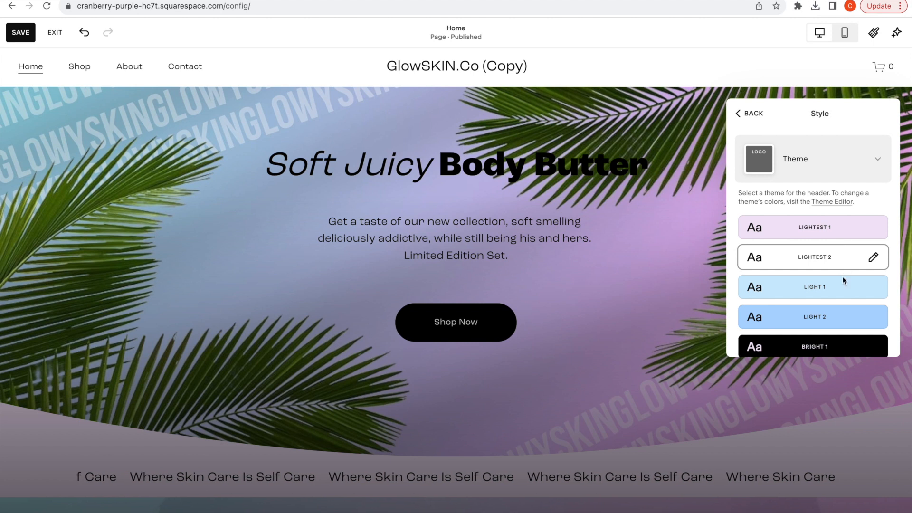
click(844, 283)
click(839, 234)
scroll(839, 236, down, 5)
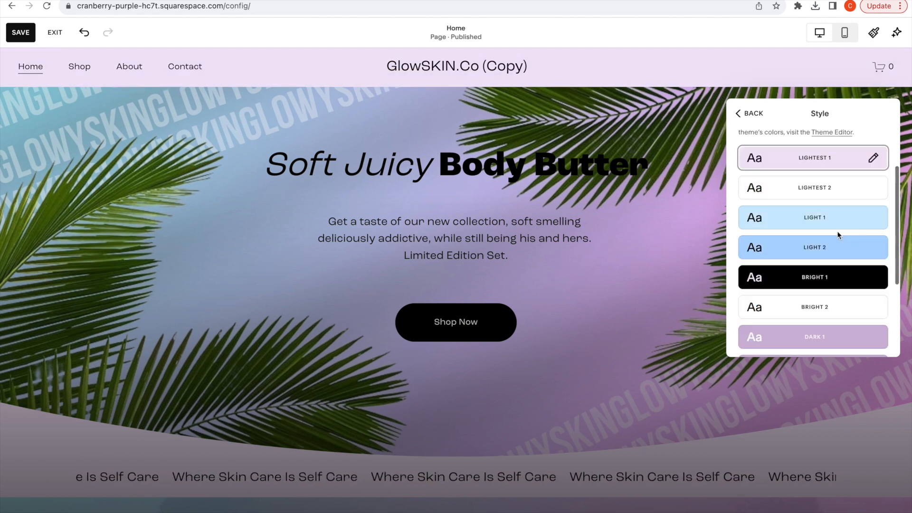
click(832, 202)
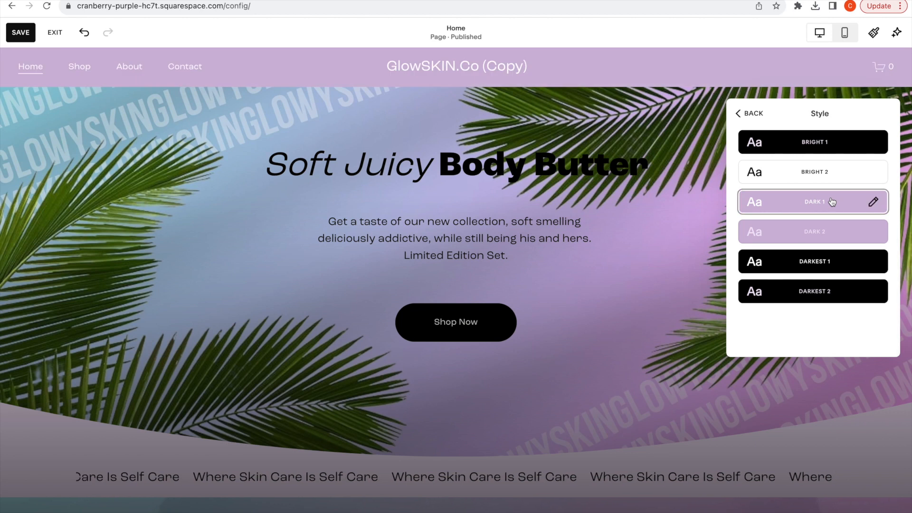
scroll(836, 174, up, 5)
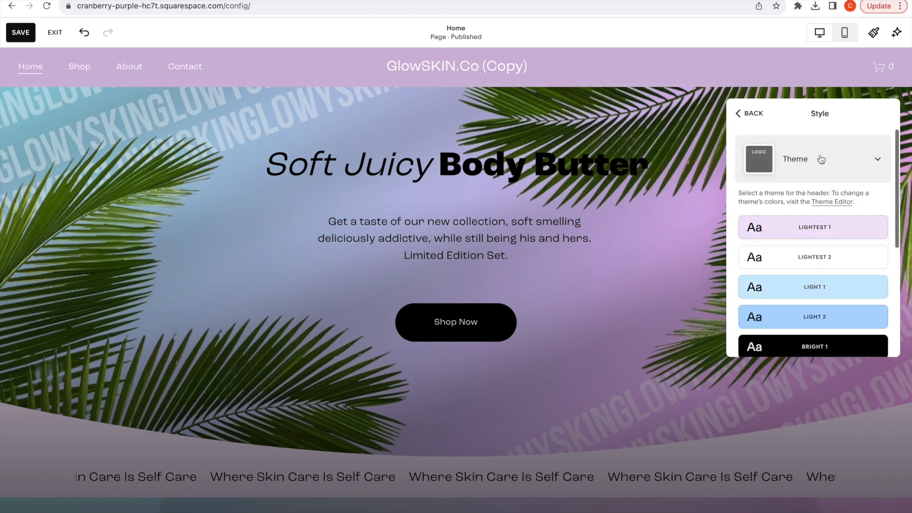
Step: Change the site title to YOUR BRAND in the header's site title and logo settings, and close the header editor
click(758, 113)
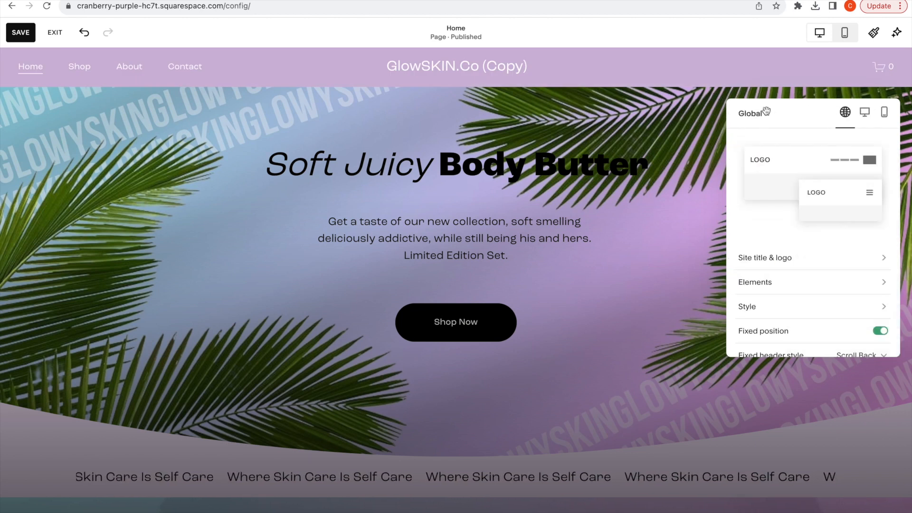
click(816, 259)
click(813, 155)
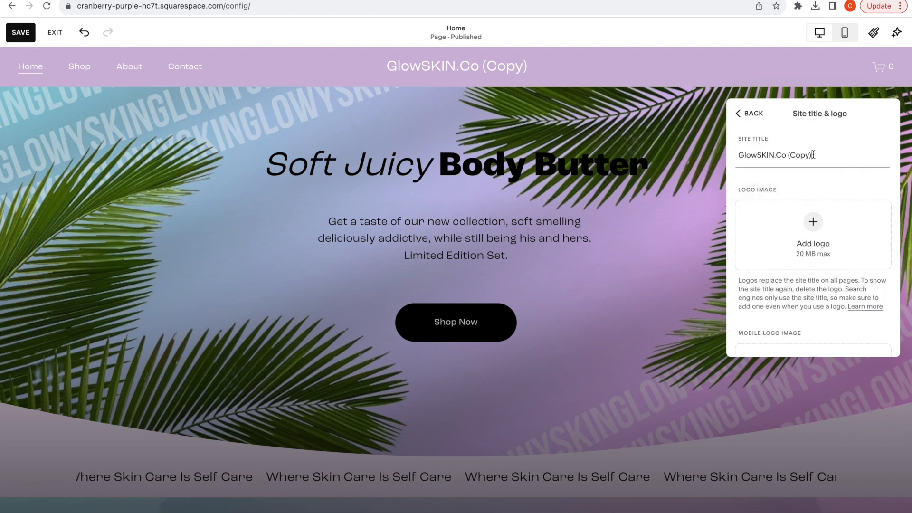
drag(789, 155, 737, 157)
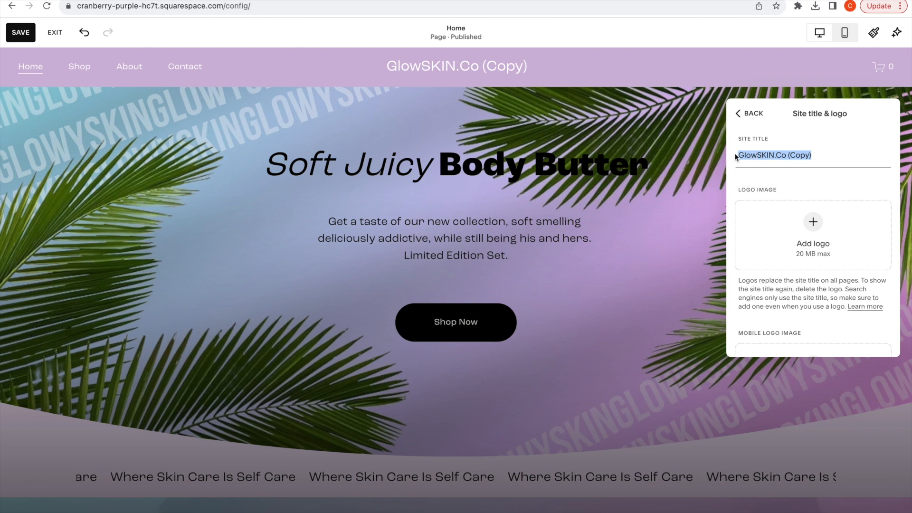
text(YOUR BR)
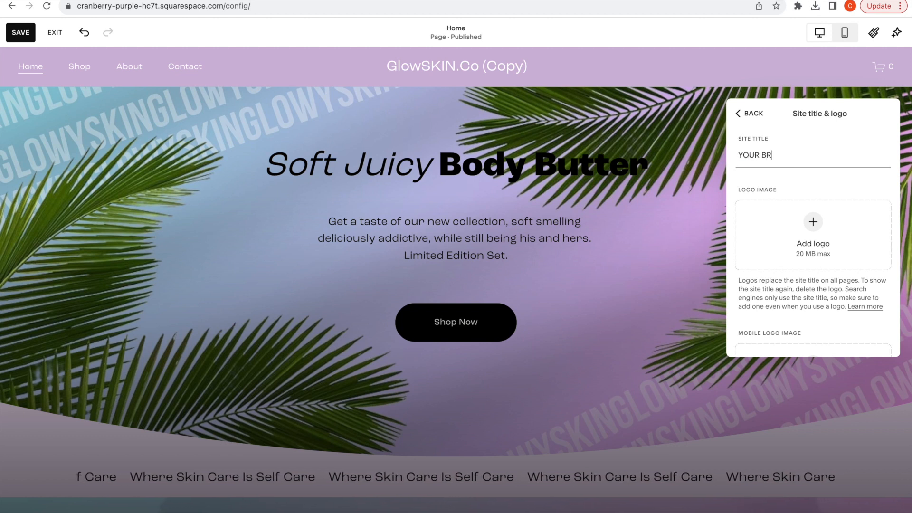
text(AND)
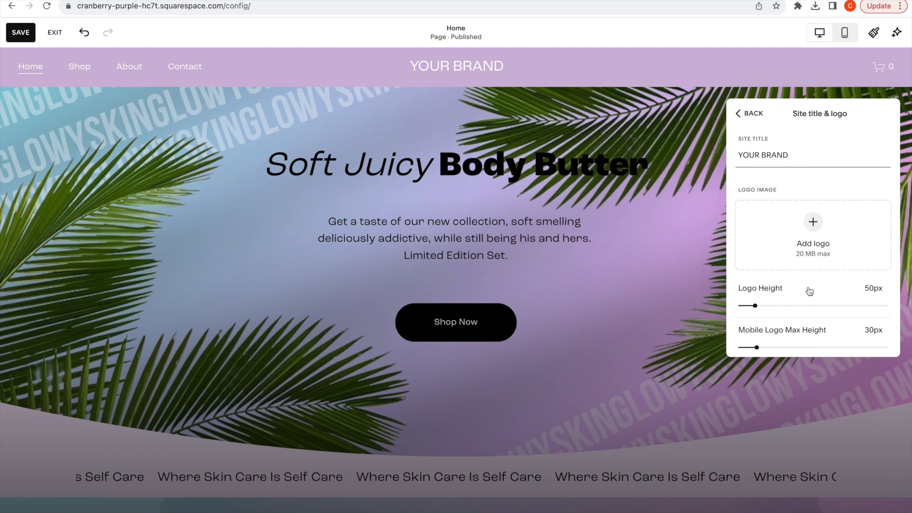
click(755, 113)
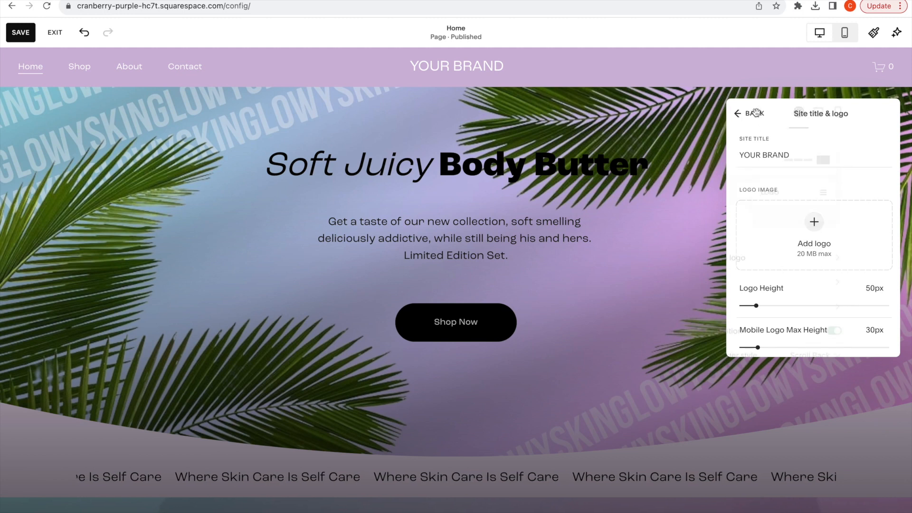
click(694, 120)
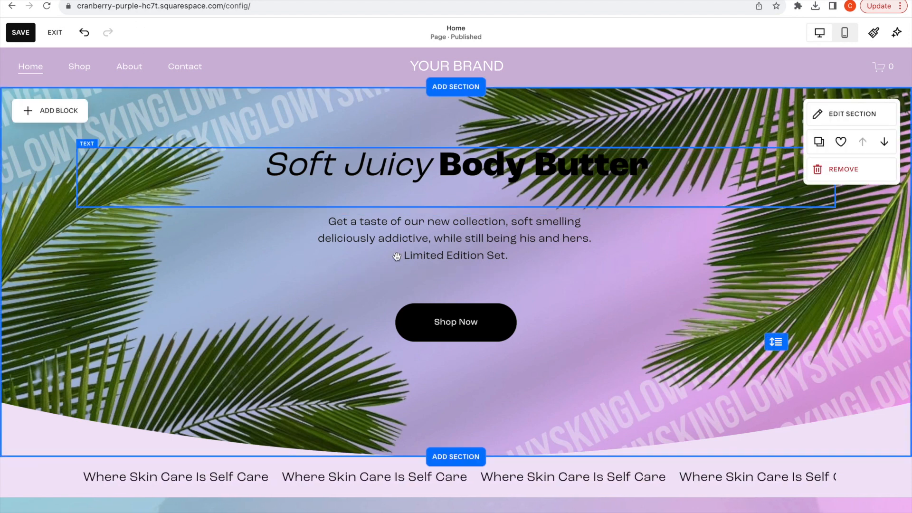
Step: Switch to the rainbowbanners.pdf file and look over its links for large web banners and product banners
scroll(597, 298, down, 2)
scroll(555, 300, up, 2)
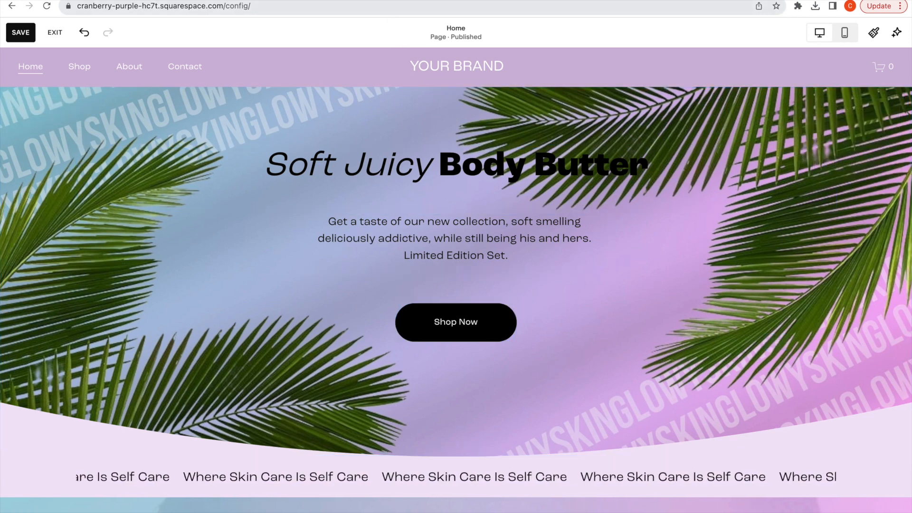
click(411, 0)
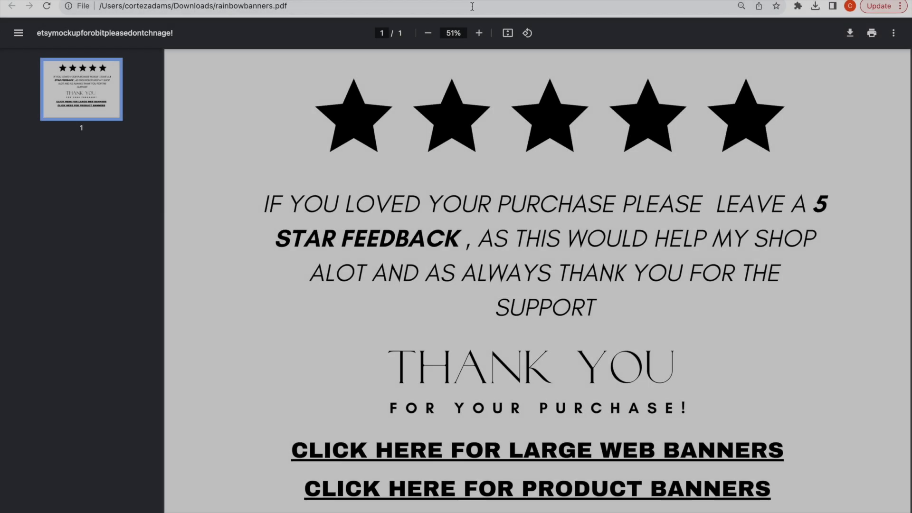
scroll(562, 323, down, 3)
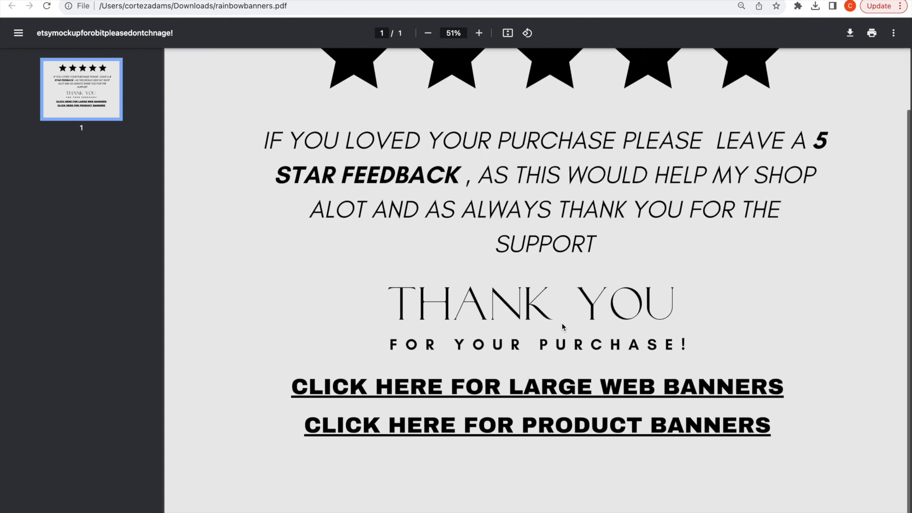
scroll(561, 323, up, 3)
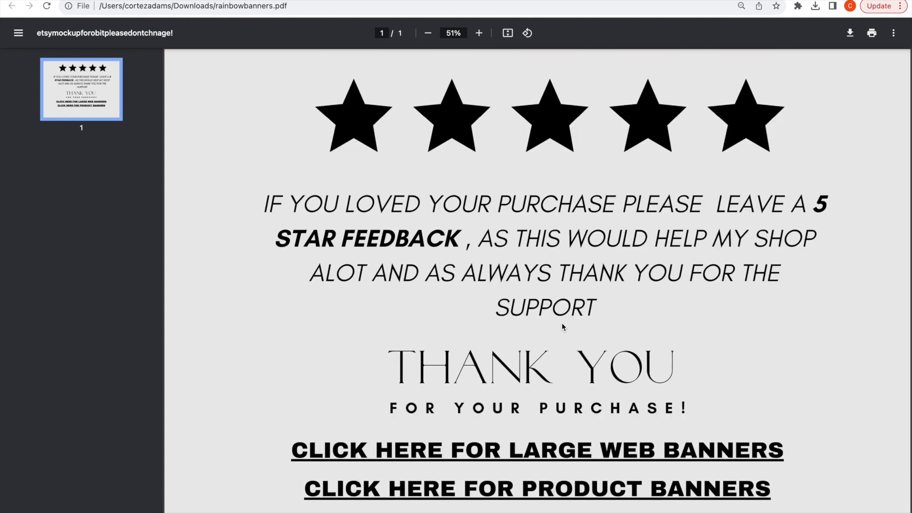
scroll(562, 323, down, 3)
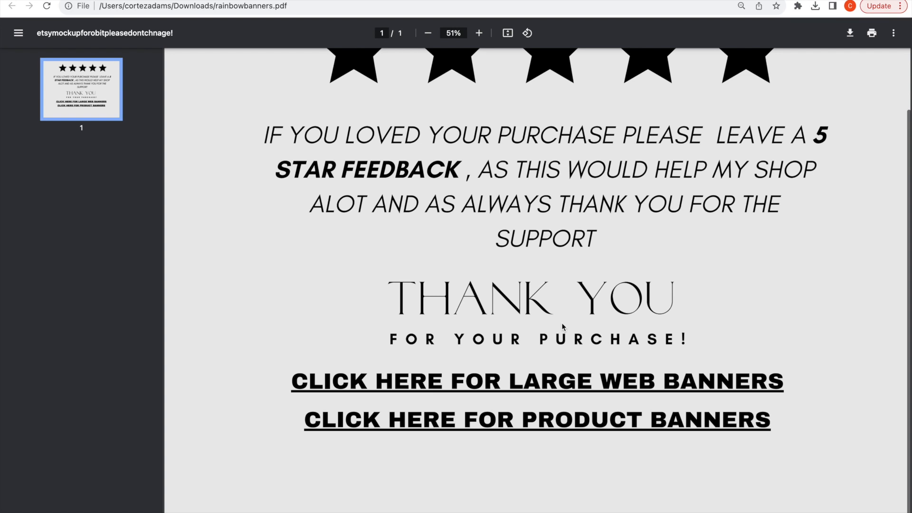
Step: Open the large web banners link in a new browser tab and start a Canva design from the shared template
click(427, 383)
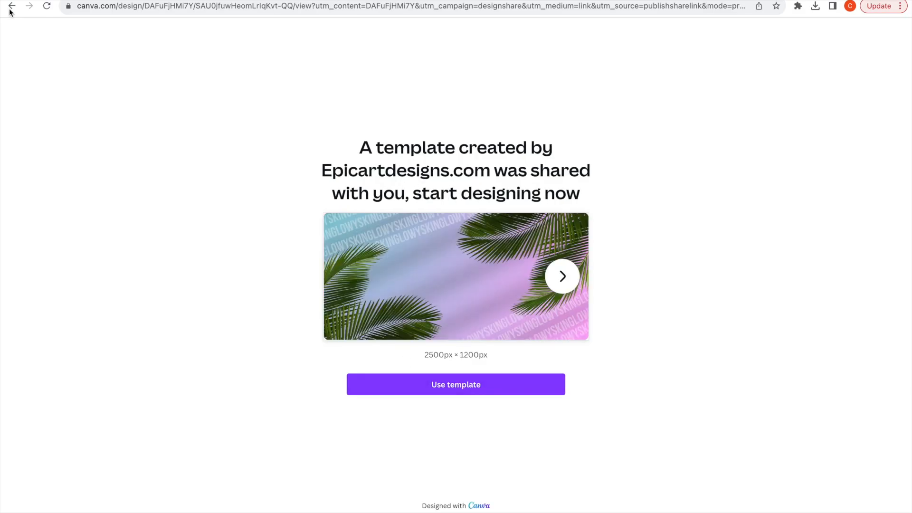
click(10, 11)
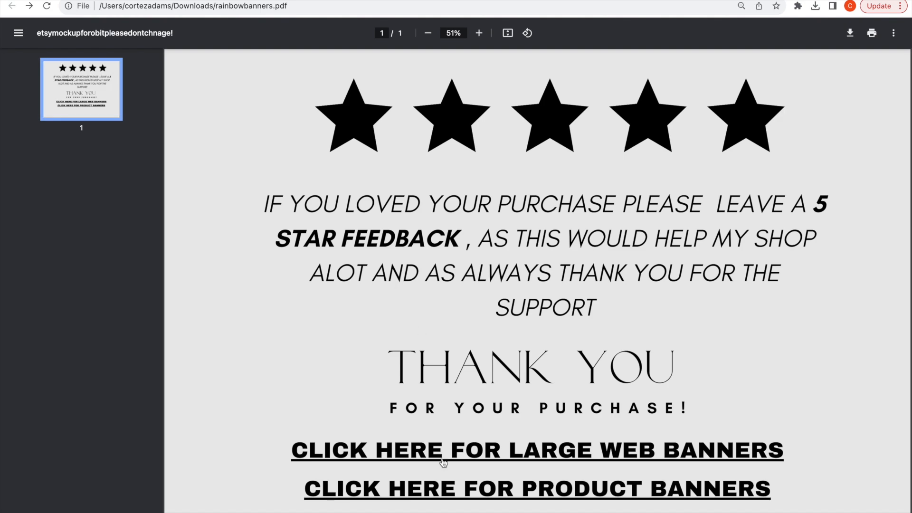
right_click(441, 460)
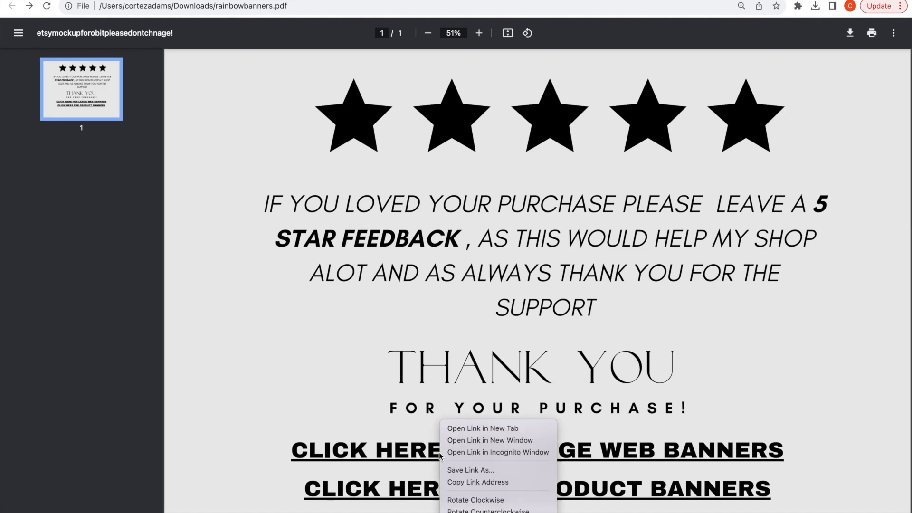
click(472, 429)
key(ctrl+Tab)
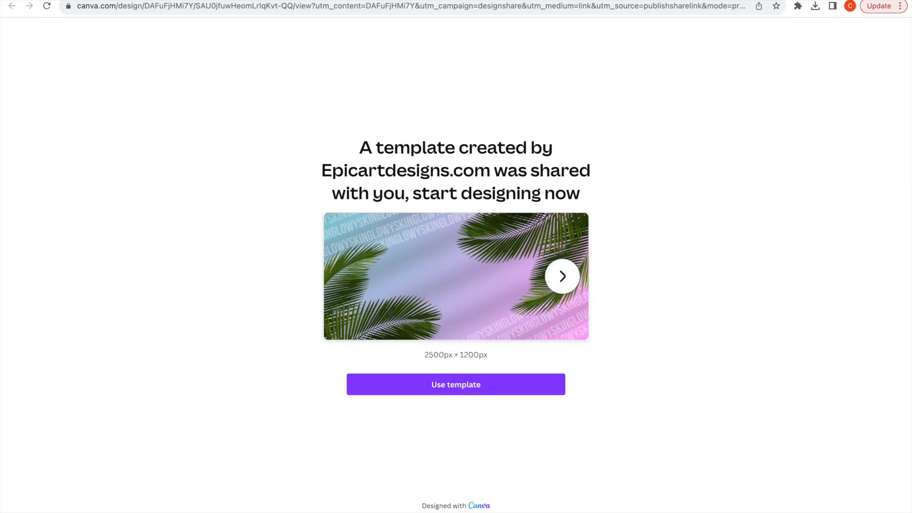
click(460, 394)
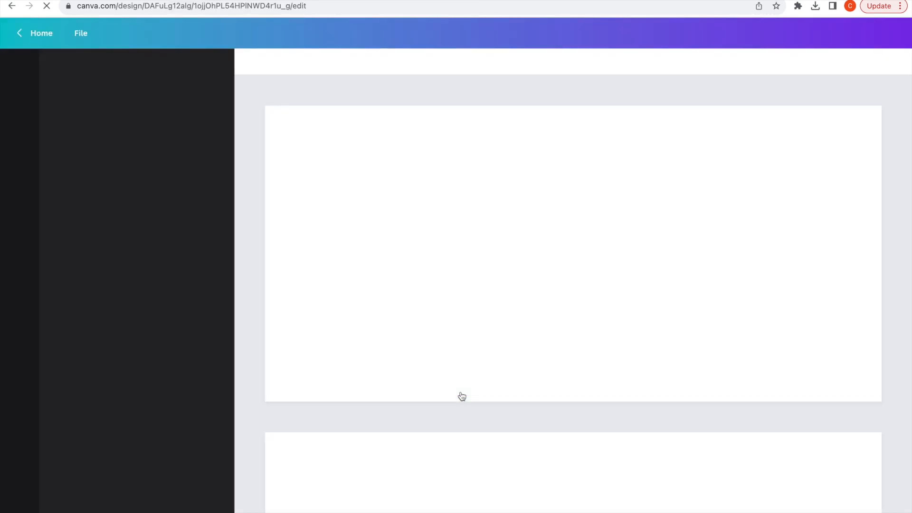
Step: Go through the banner pages and delete the wavy line pattern image over the gradient on page 3
scroll(658, 245, down, 5)
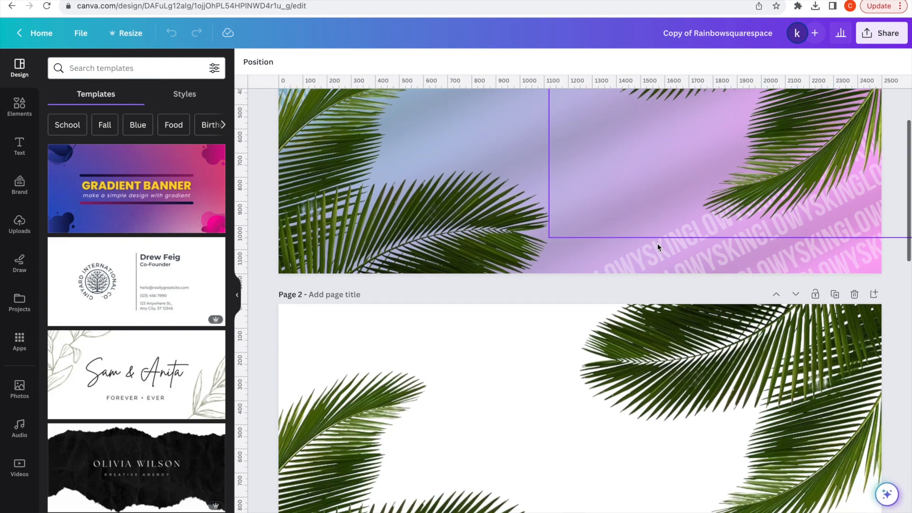
scroll(658, 245, up, 2)
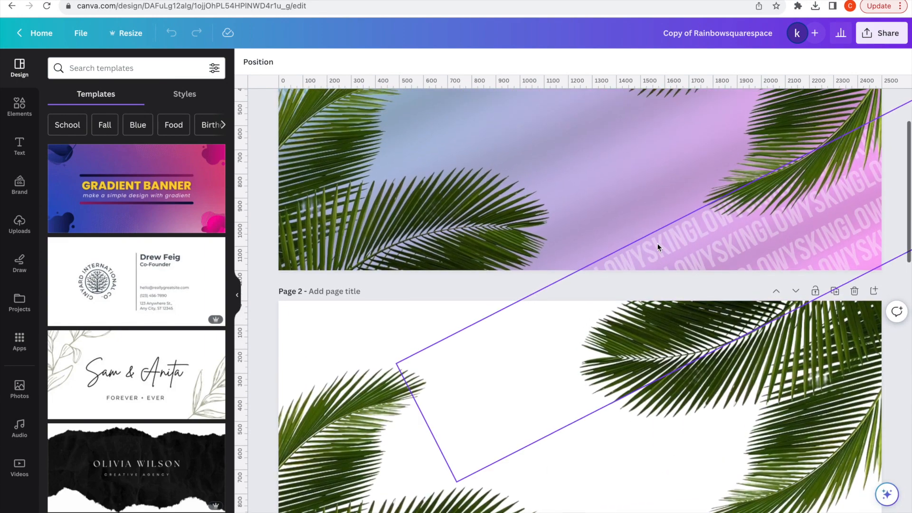
scroll(657, 244, down, 4)
click(658, 246)
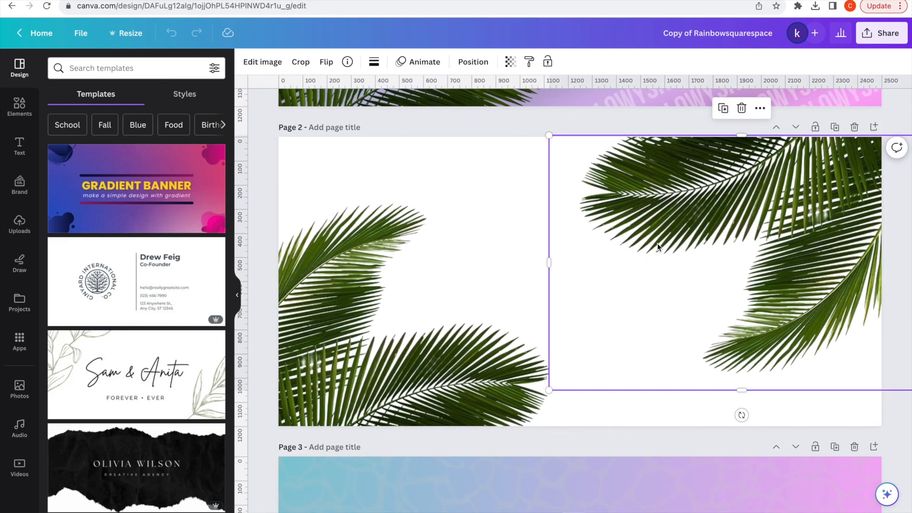
scroll(658, 245, down, 6)
click(658, 243)
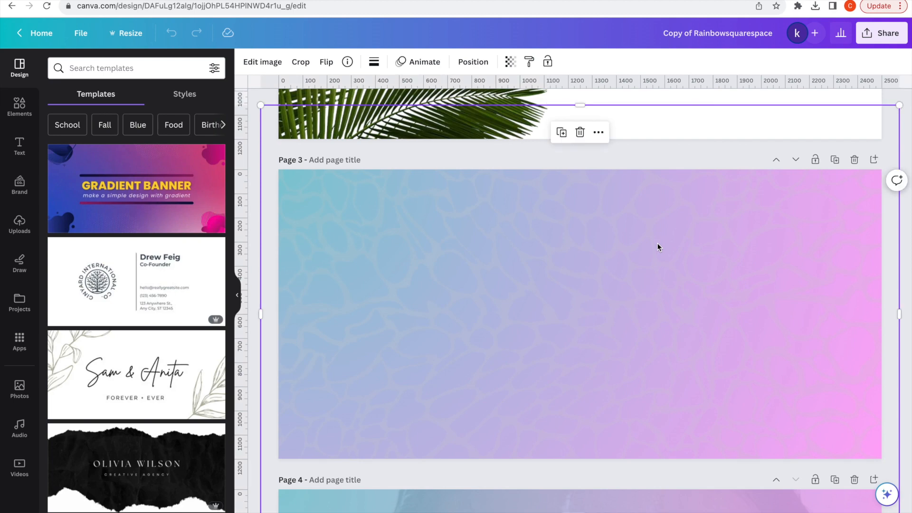
click(581, 132)
scroll(658, 304, down, 4)
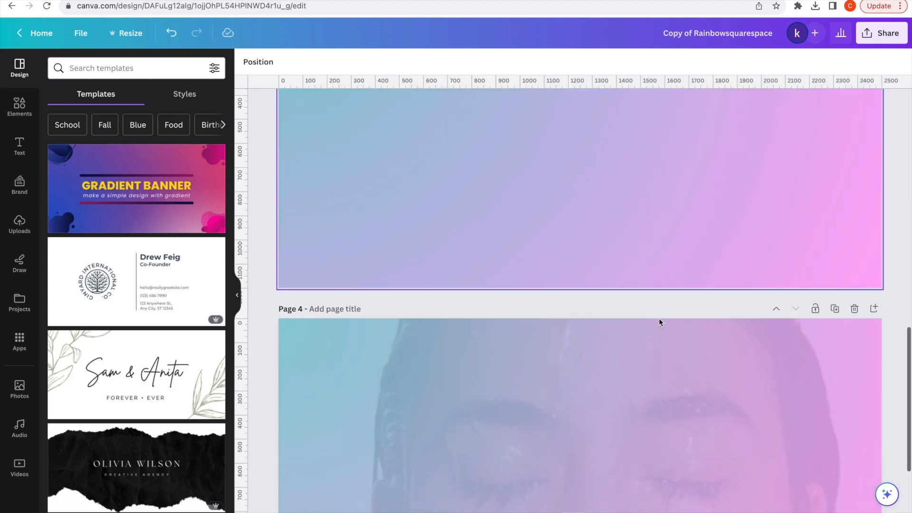
Step: Review the banner pages, then examine the palm leaf images and the repeated diagonal text lines on page 1
scroll(659, 322, down, 3)
scroll(660, 321, up, 3)
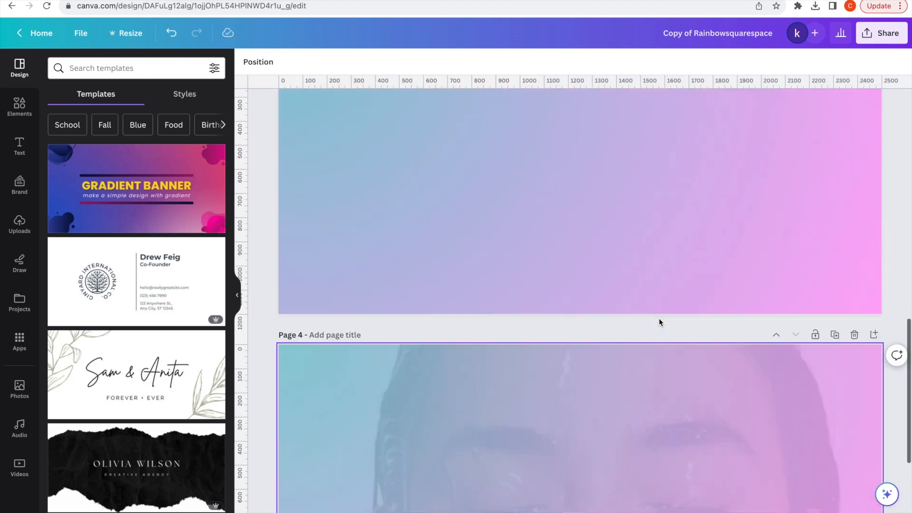
scroll(660, 323, up, 20)
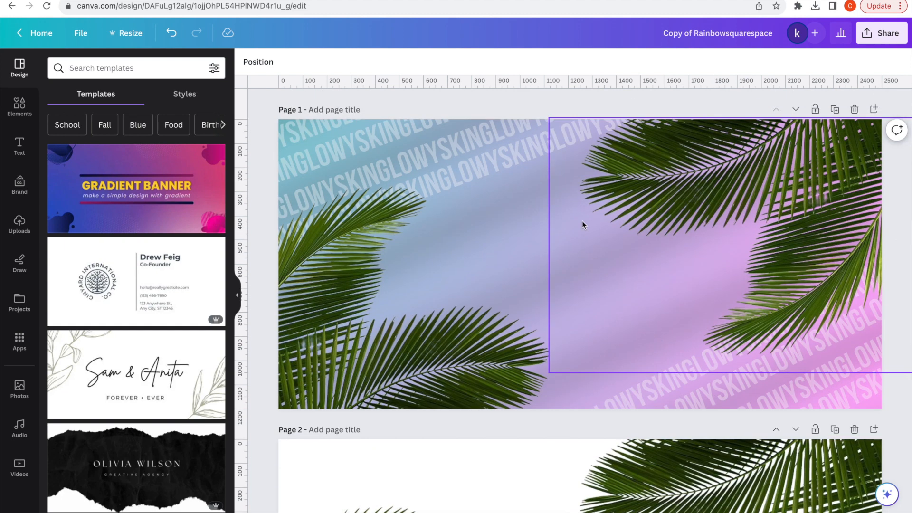
click(401, 336)
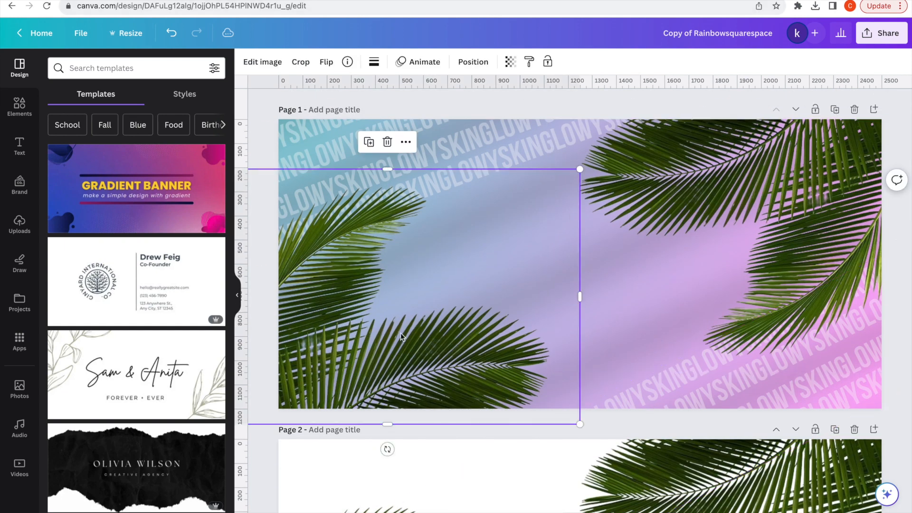
click(489, 130)
click(489, 130)
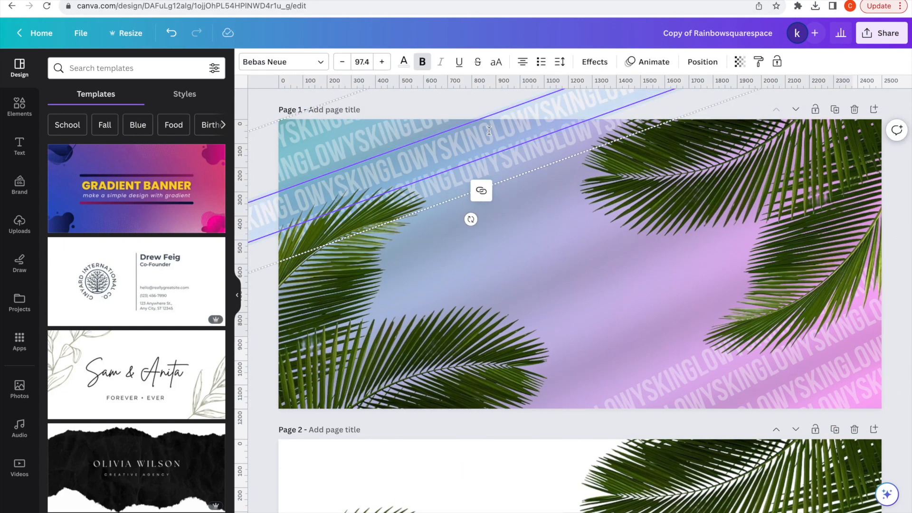
click(571, 219)
click(481, 150)
click(453, 335)
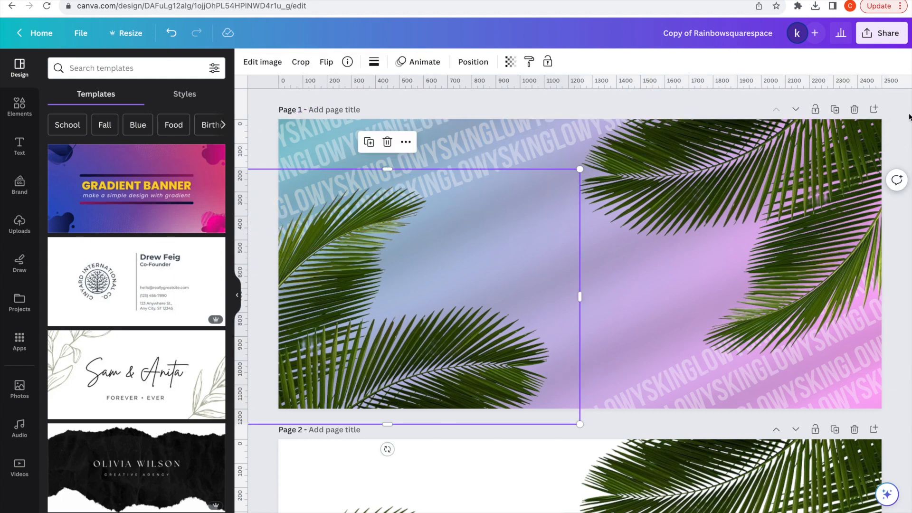
click(898, 141)
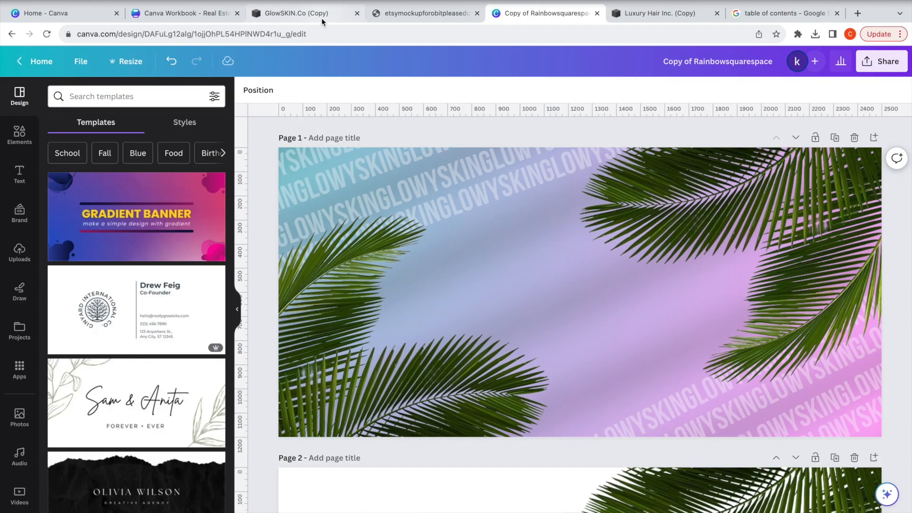
Step: Switch to the GlowSKIN.Co site editor and open the background settings of the home page's hero section
click(322, 18)
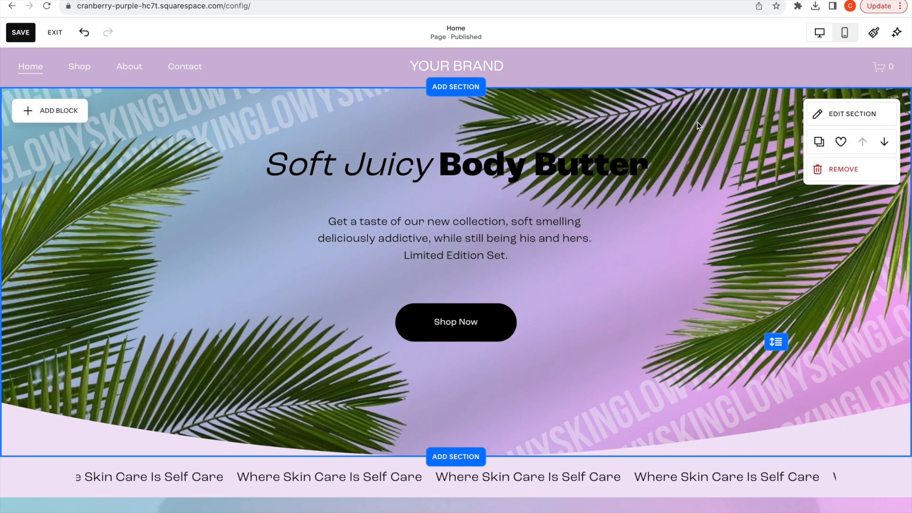
click(850, 126)
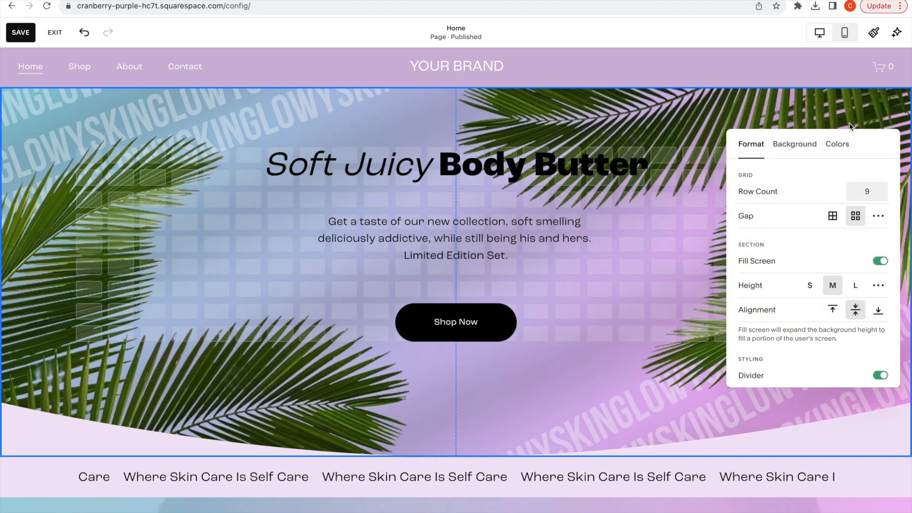
click(786, 145)
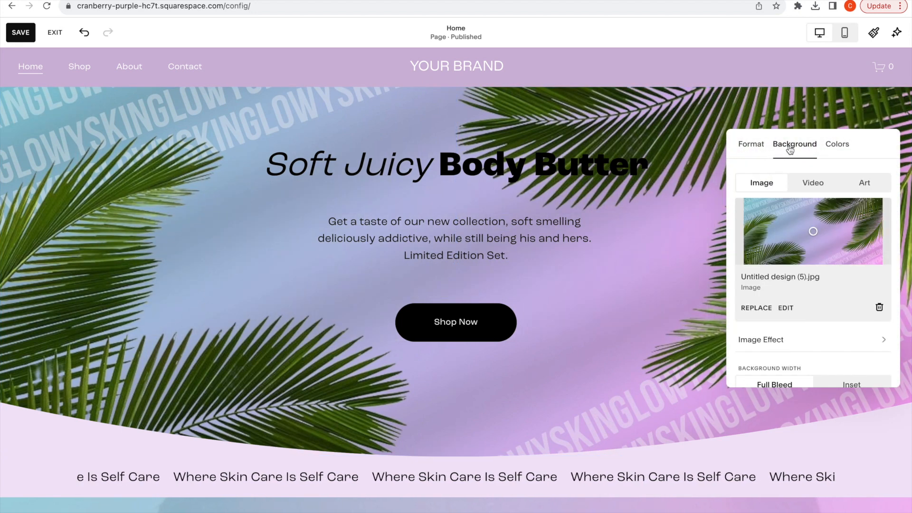
Step: Look through the site's image library for a replacement hero background and close it without choosing an image
click(765, 311)
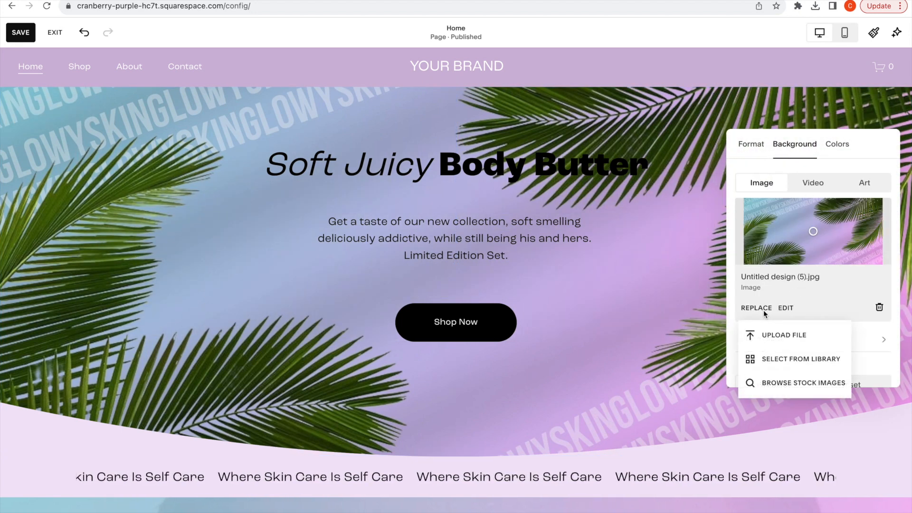
click(788, 358)
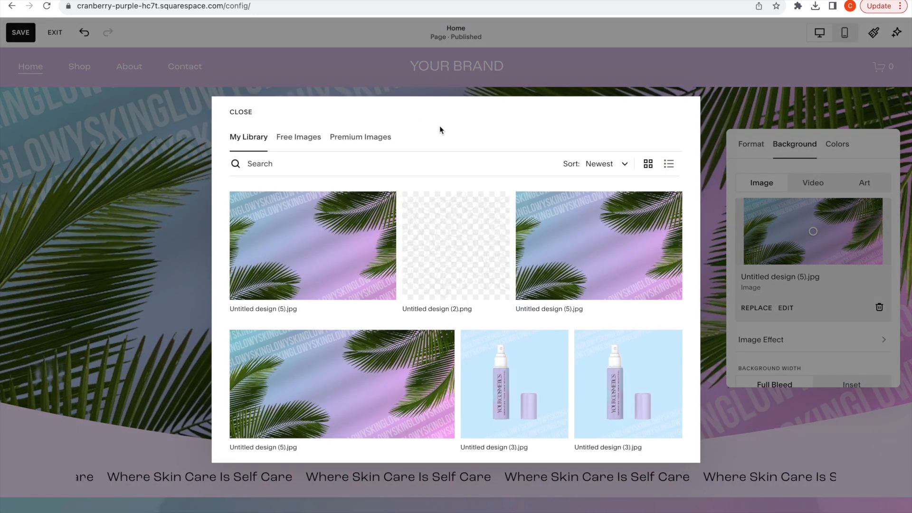
scroll(550, 345, down, 2)
scroll(494, 346, up, 2)
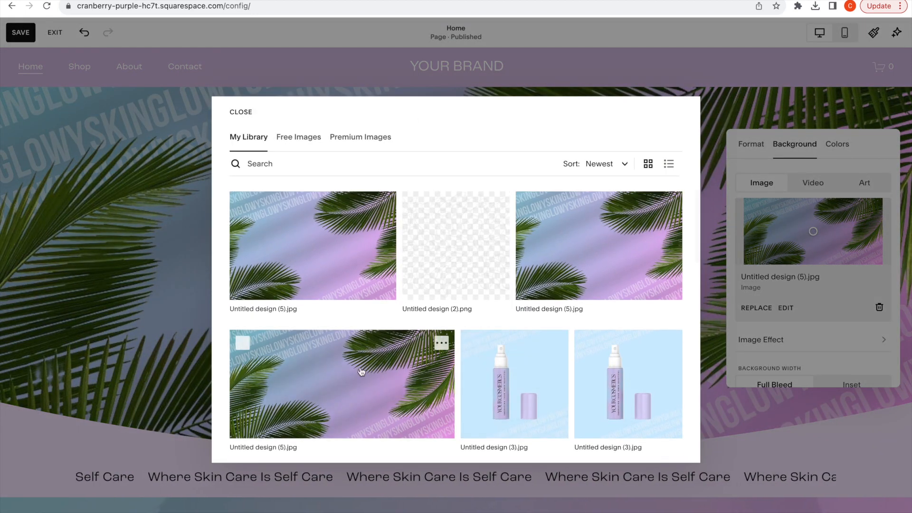
click(238, 113)
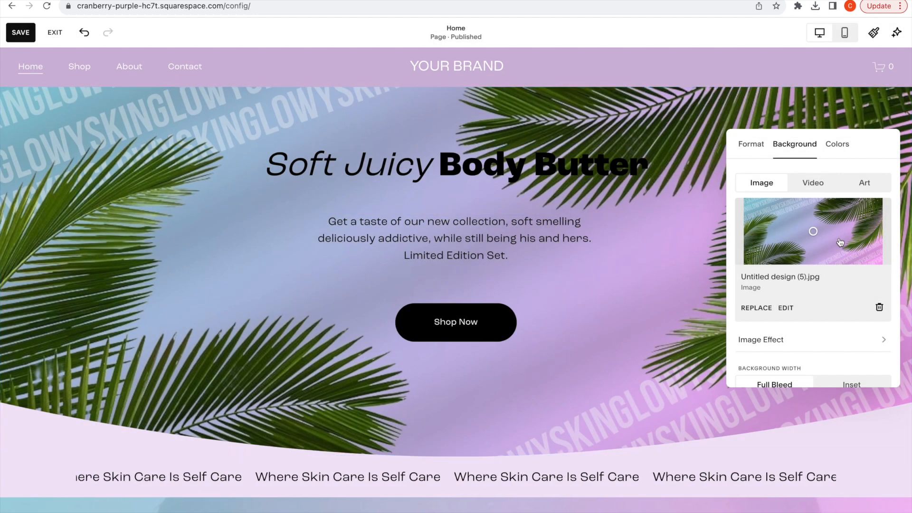
Step: Try an off-centre focal point and an image effect on the hero background, restore the centre focus and no effect, and close the section settings
drag(815, 234, 852, 234)
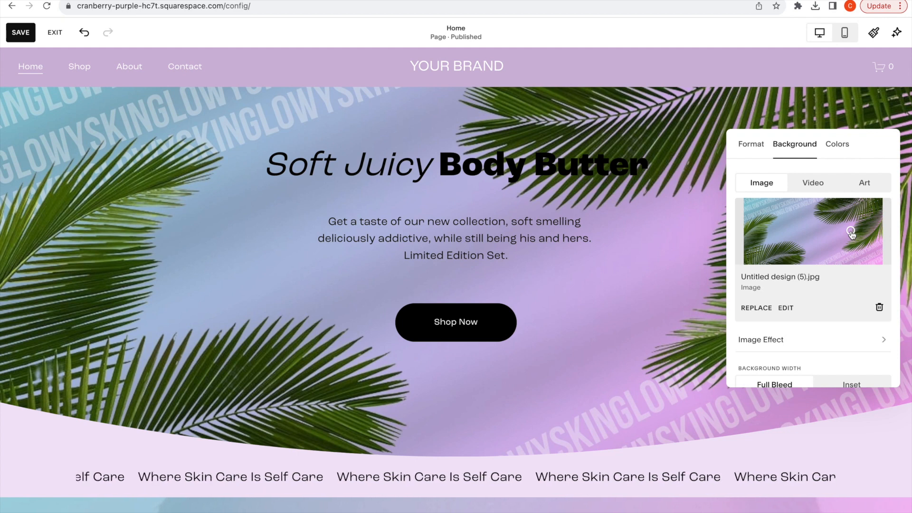
drag(852, 234, 810, 235)
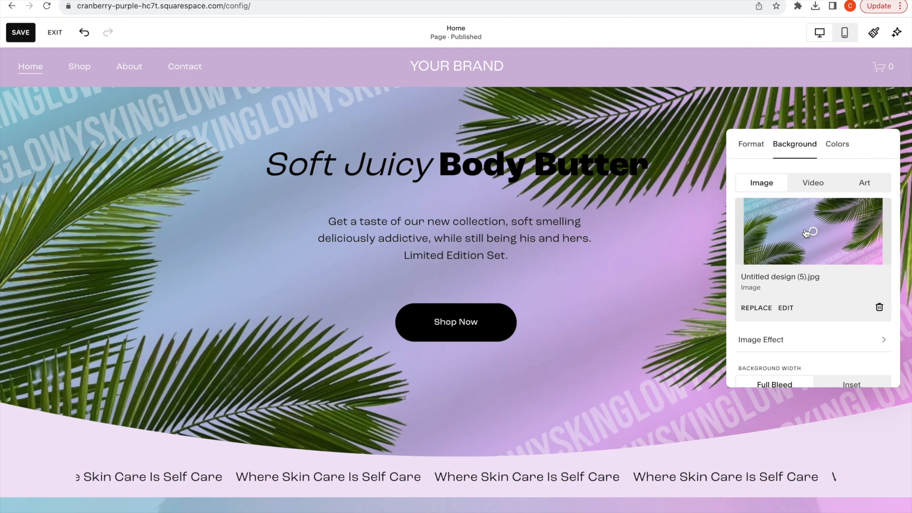
scroll(791, 352, down, 2)
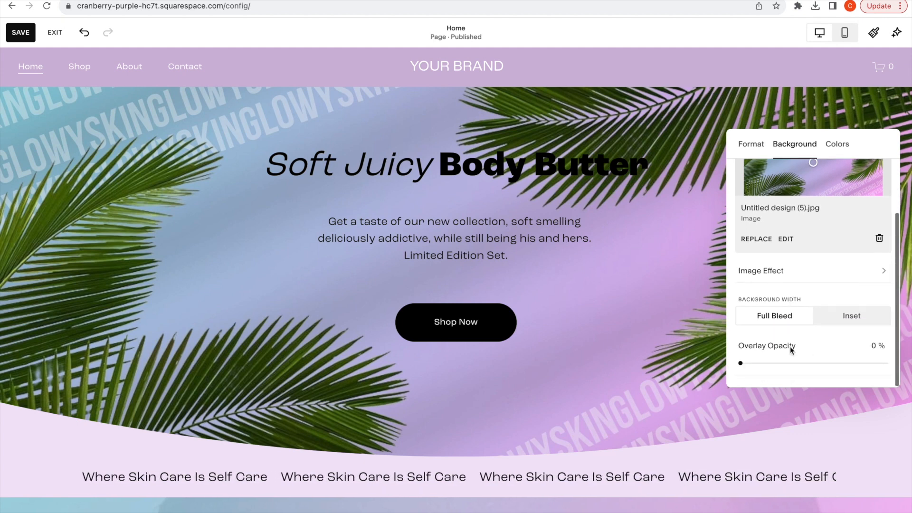
click(819, 274)
click(854, 266)
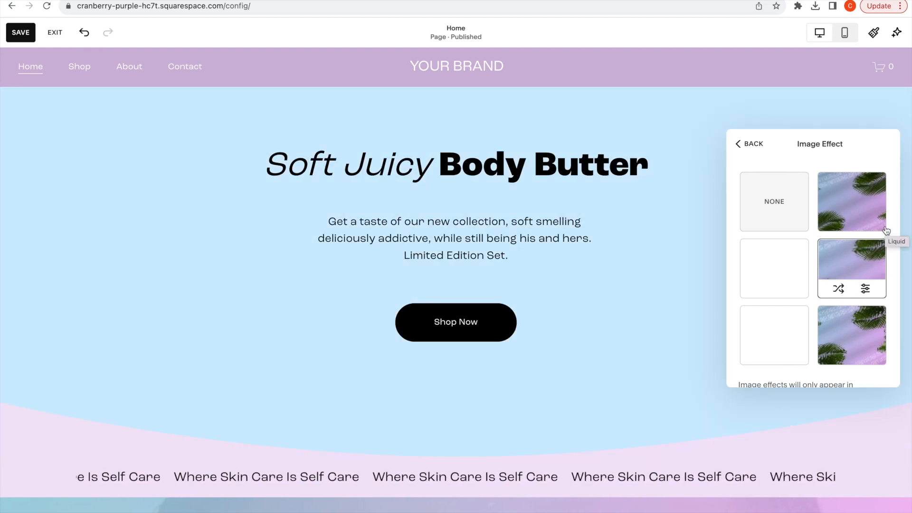
scroll(831, 234, down, 1)
scroll(830, 235, up, 1)
click(766, 203)
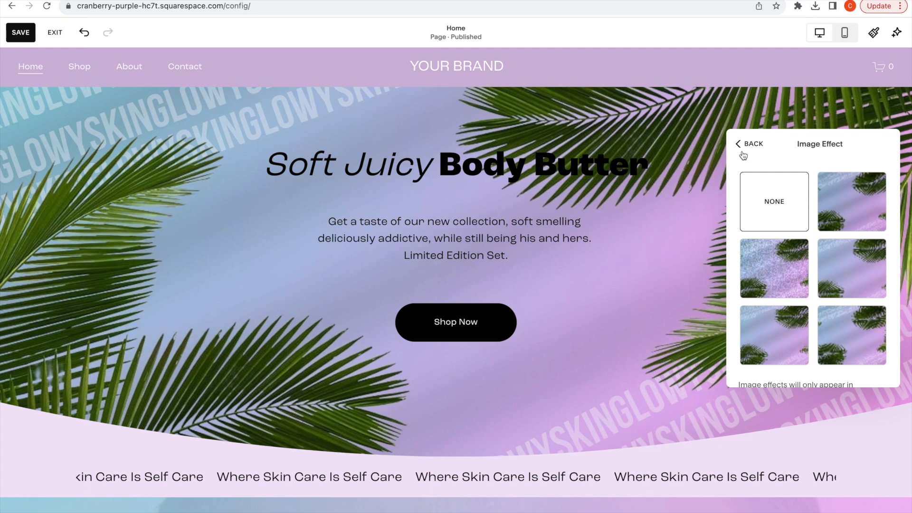
click(748, 145)
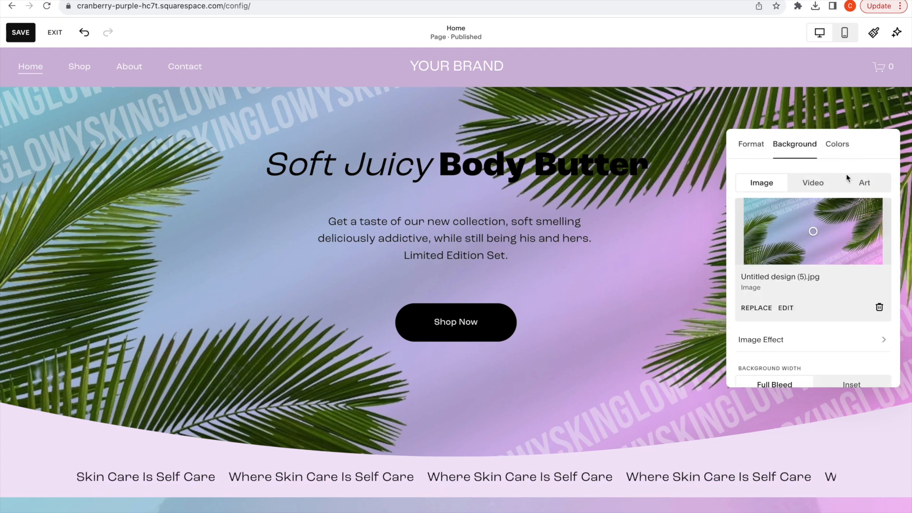
scroll(851, 290, down, 3)
scroll(845, 248, up, 3)
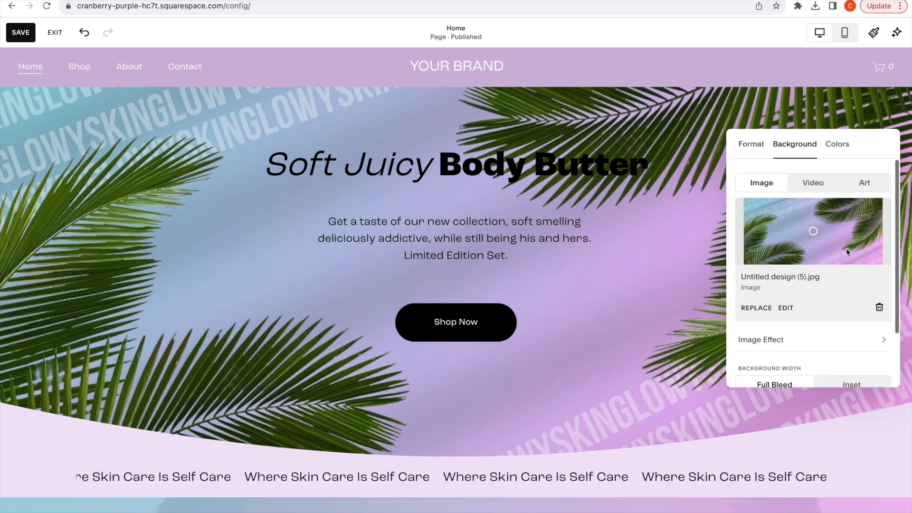
click(843, 150)
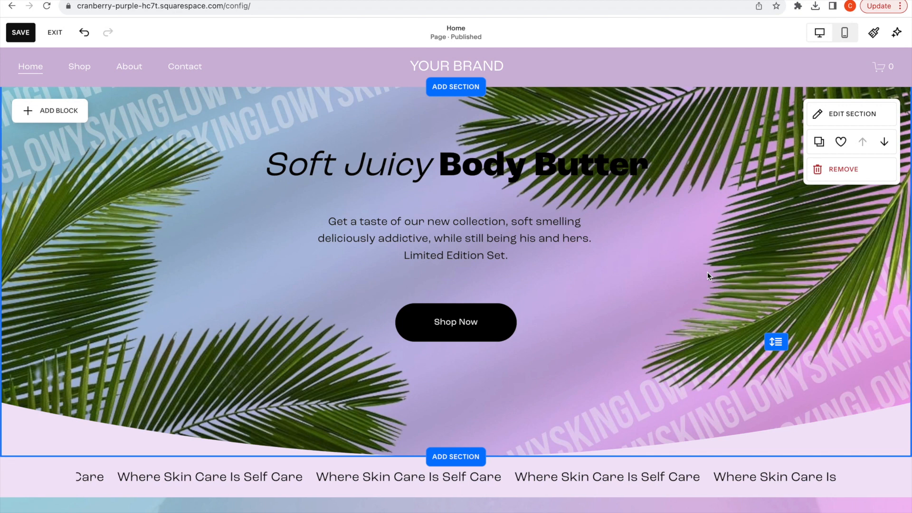
Step: Change the color of the whole Soft Juicy Body Butter heading to white from the palette
scroll(708, 273, down, 2)
scroll(628, 241, up, 2)
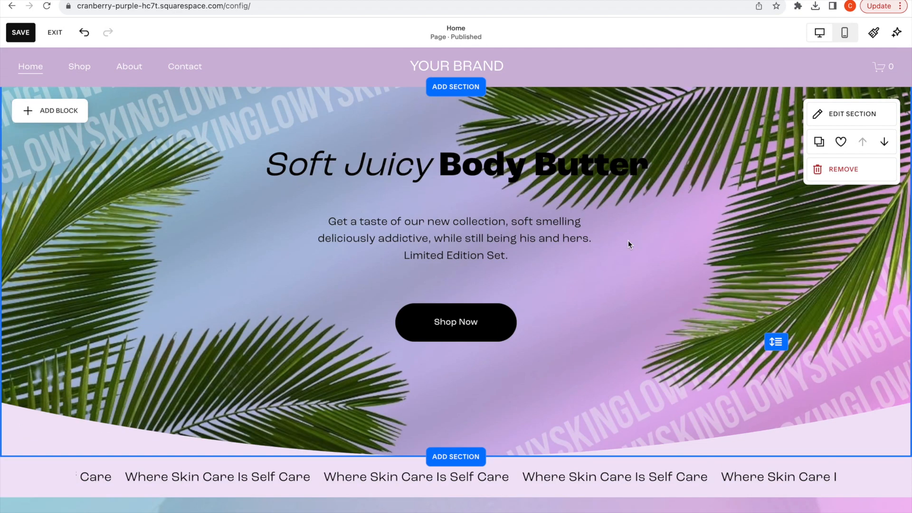
click(569, 173)
double_click(570, 174)
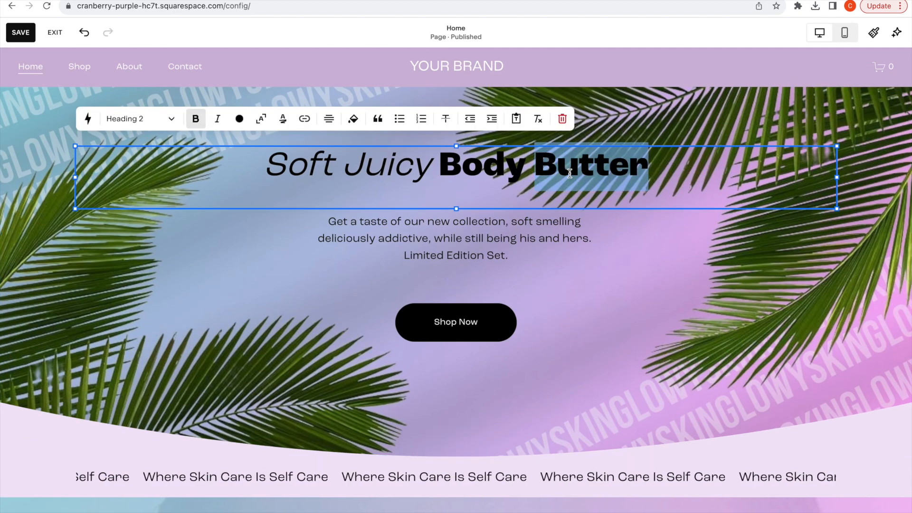
click(236, 122)
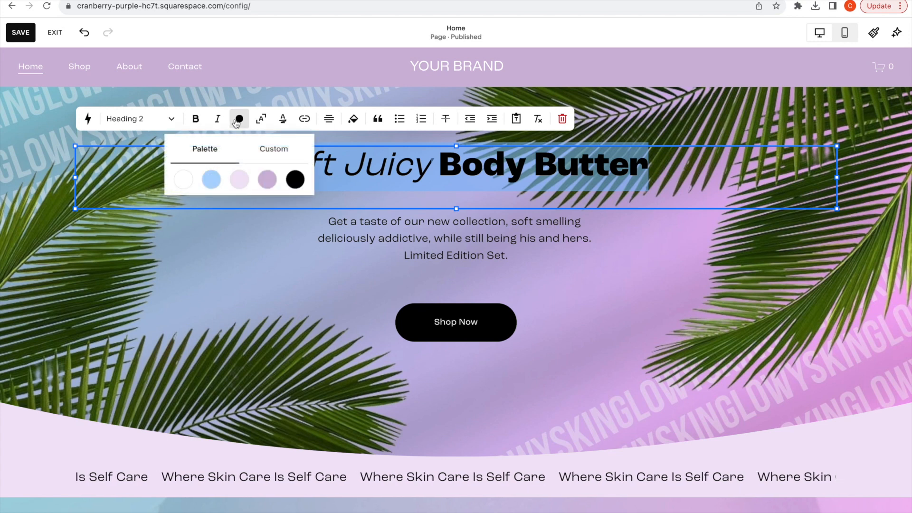
click(267, 181)
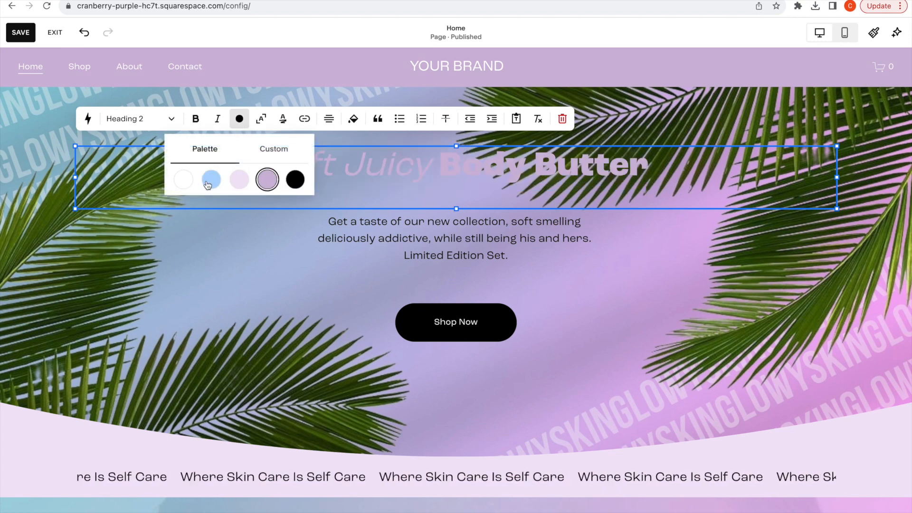
click(185, 181)
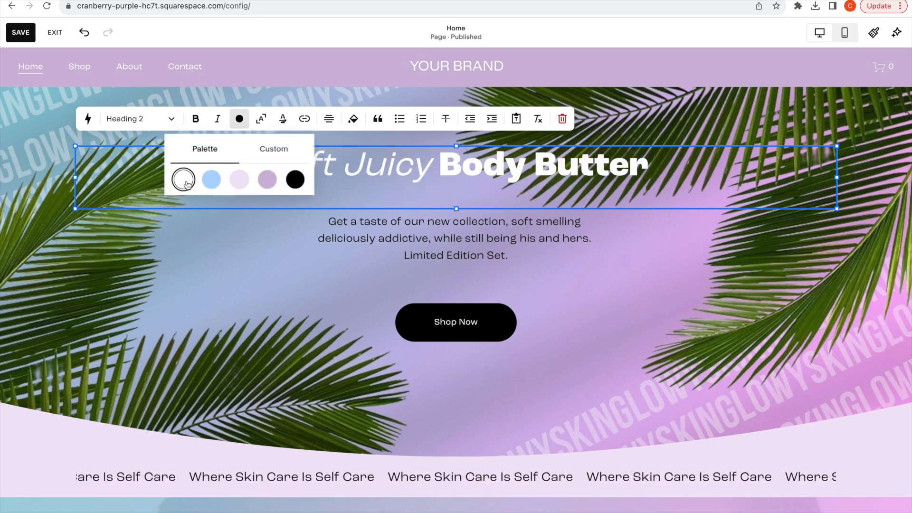
Step: Recolor the paragraph under the hero heading to white and leave the text block
click(369, 233)
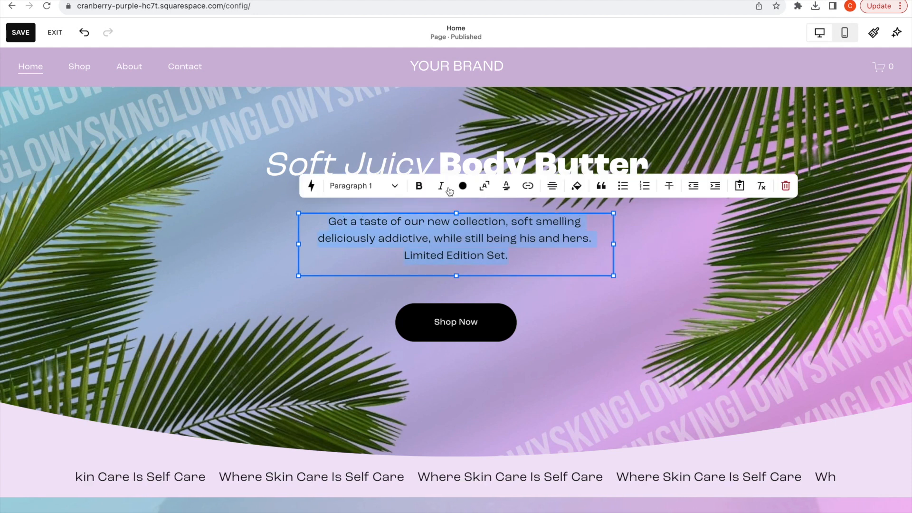
click(462, 187)
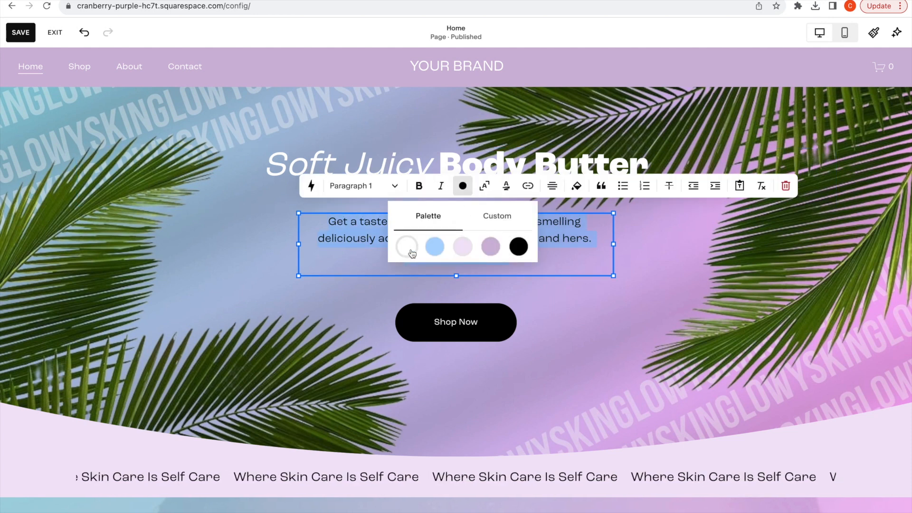
click(670, 229)
click(671, 229)
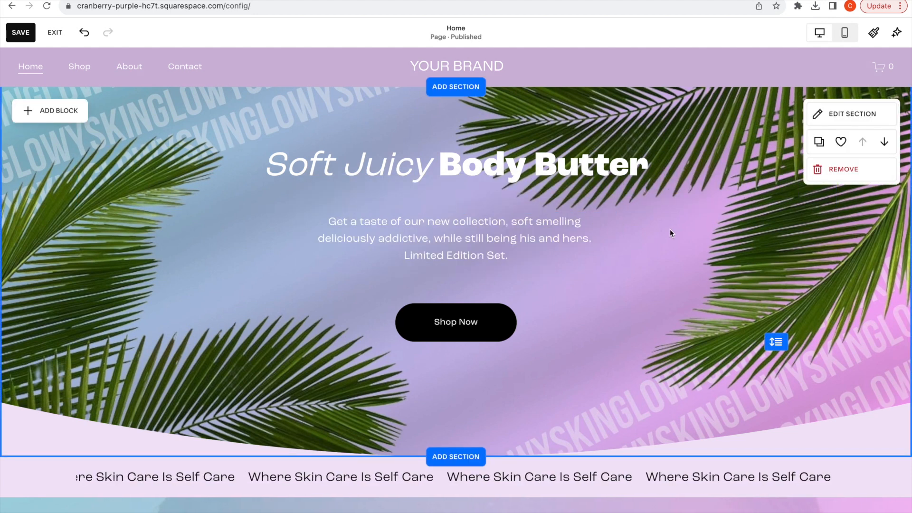
Step: Select the Shop Now button, view the site-wide style categories, and return to the page
click(511, 338)
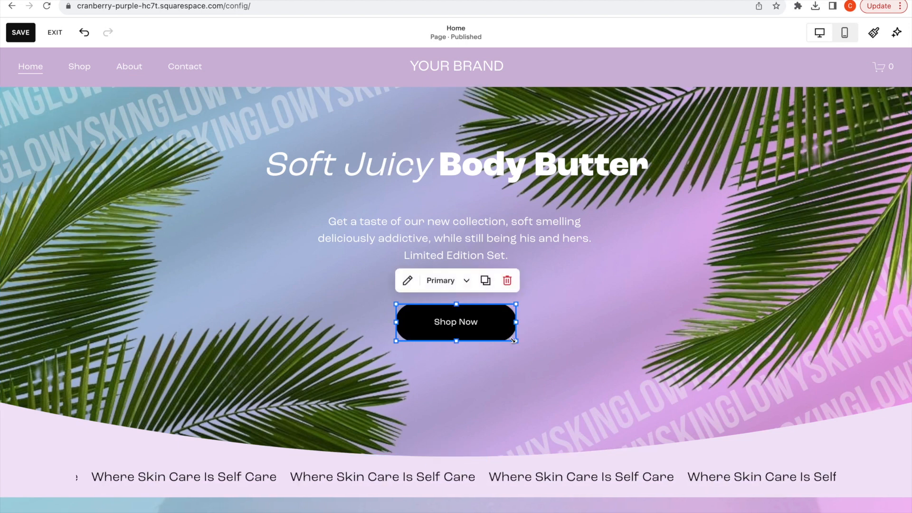
click(875, 39)
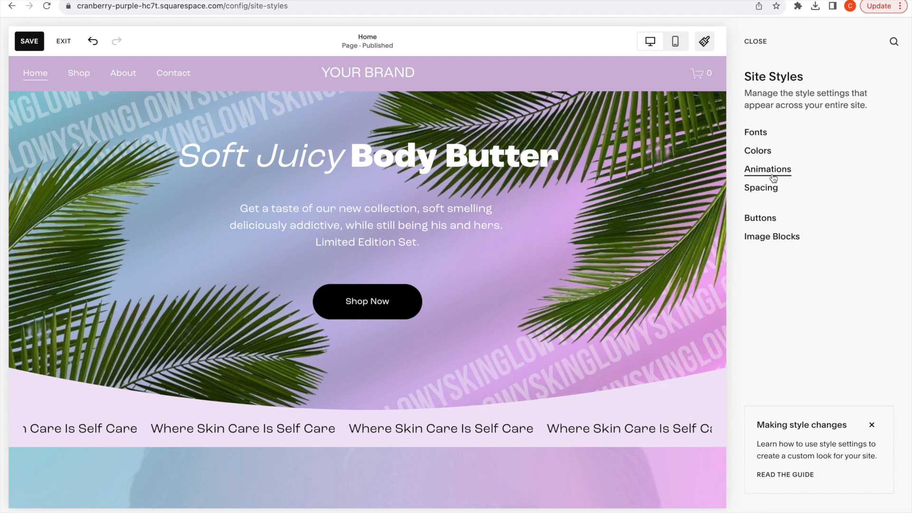
click(687, 187)
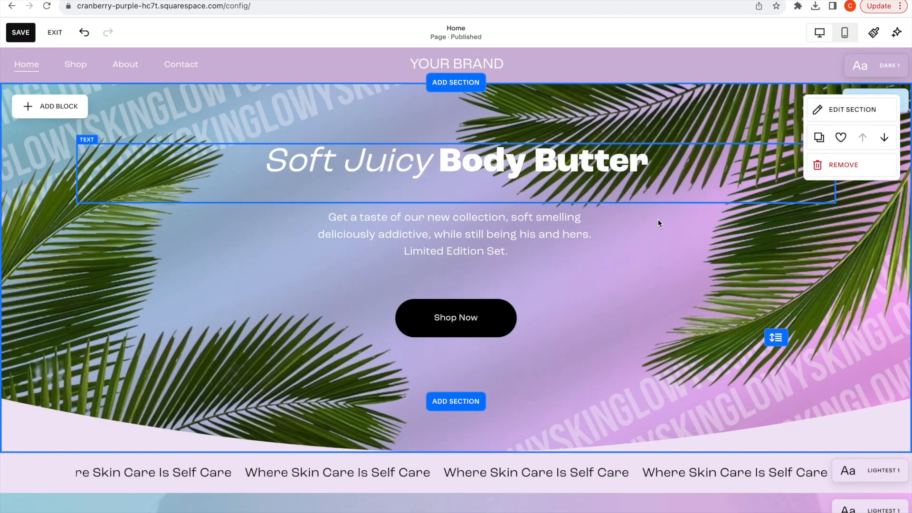
Step: Duplicate the scrolling Where Skin Care Is Self Care text block below the hero section
scroll(658, 226, down, 2)
scroll(656, 222, down, 5)
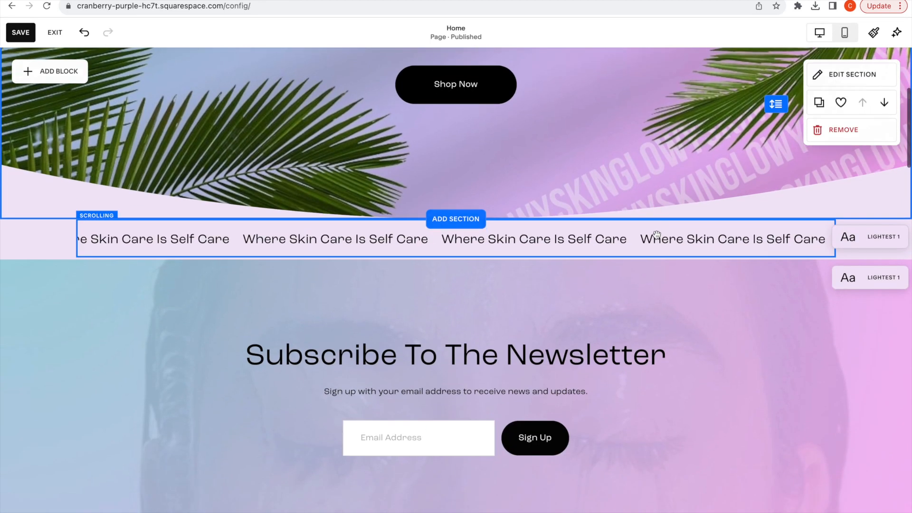
click(422, 244)
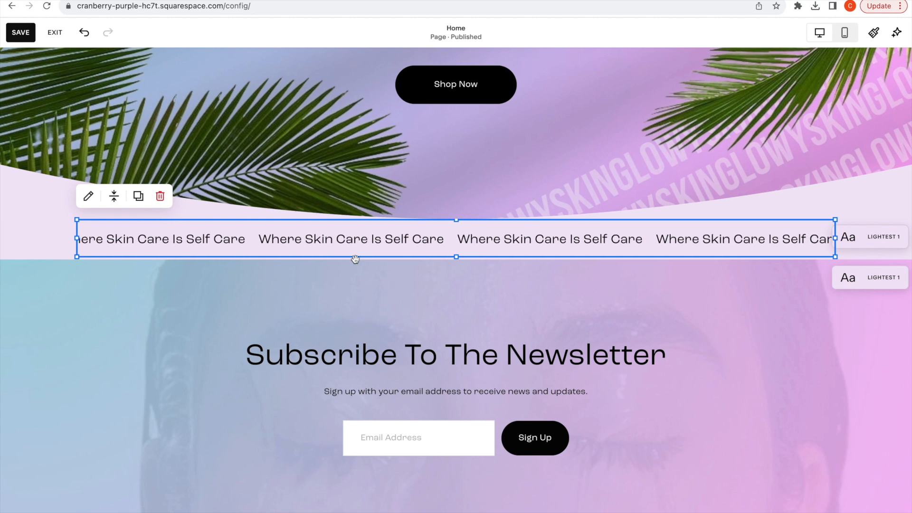
click(138, 199)
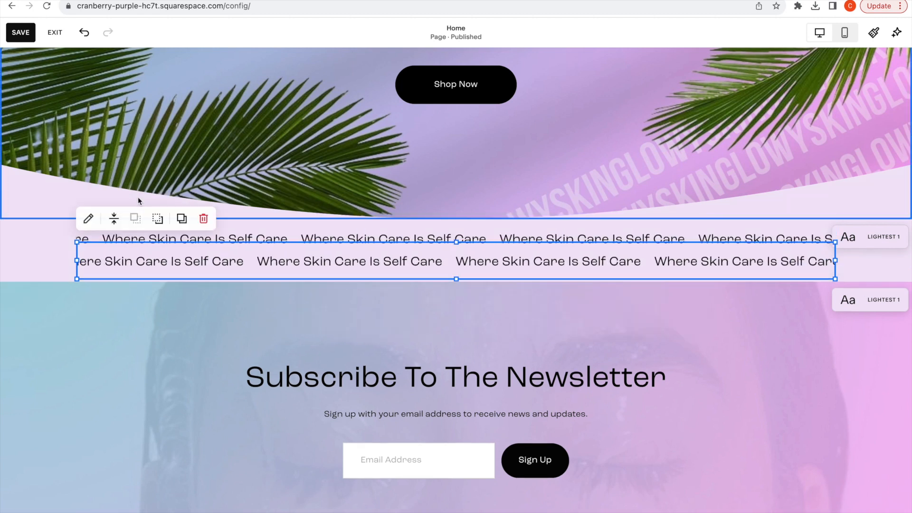
Step: Deselect the duplicated scrolling text block and undo its duplication
click(808, 190)
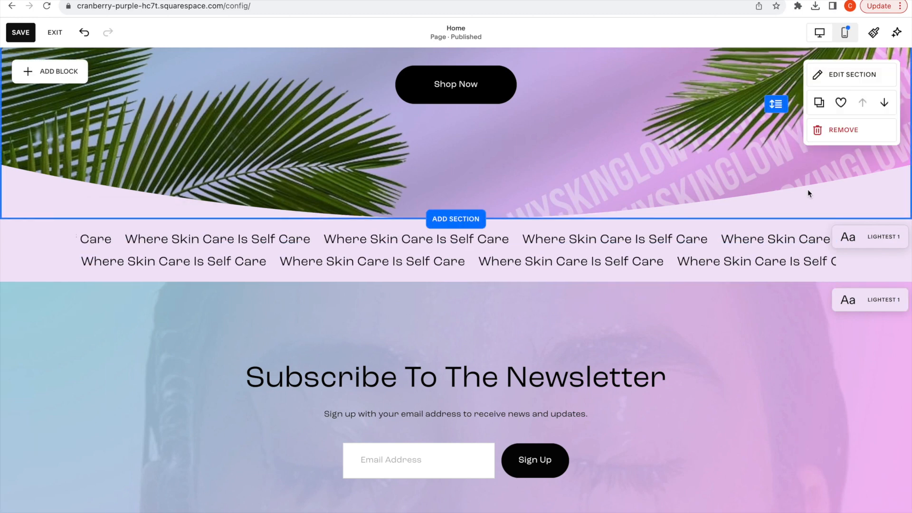
click(84, 31)
Step: Edit the site footer and link the first broken content link block under Information to the Privacy Policy page
scroll(485, 327, down, 10)
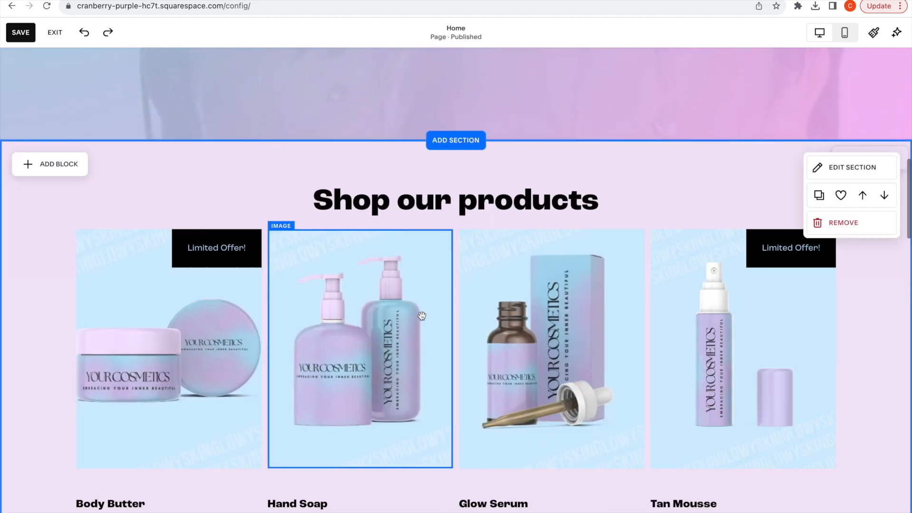
scroll(422, 320, down, 8)
scroll(423, 319, down, 5)
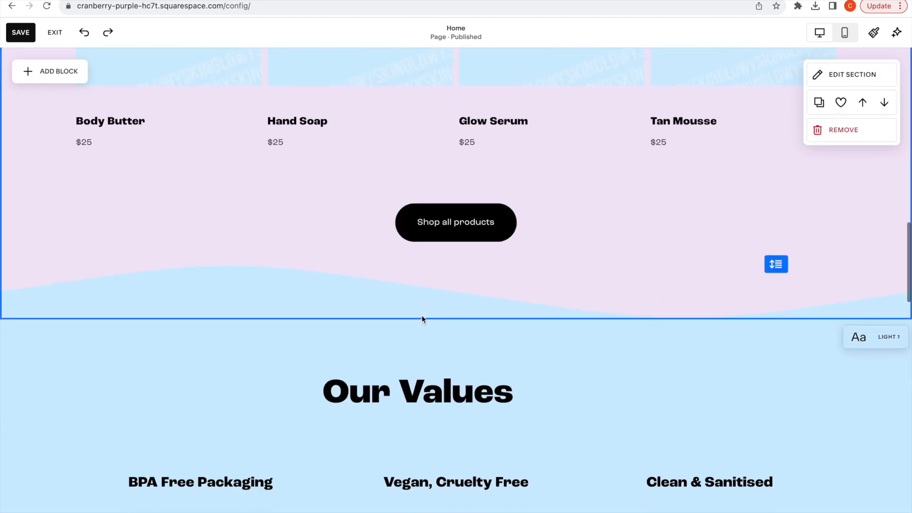
scroll(423, 316, down, 12)
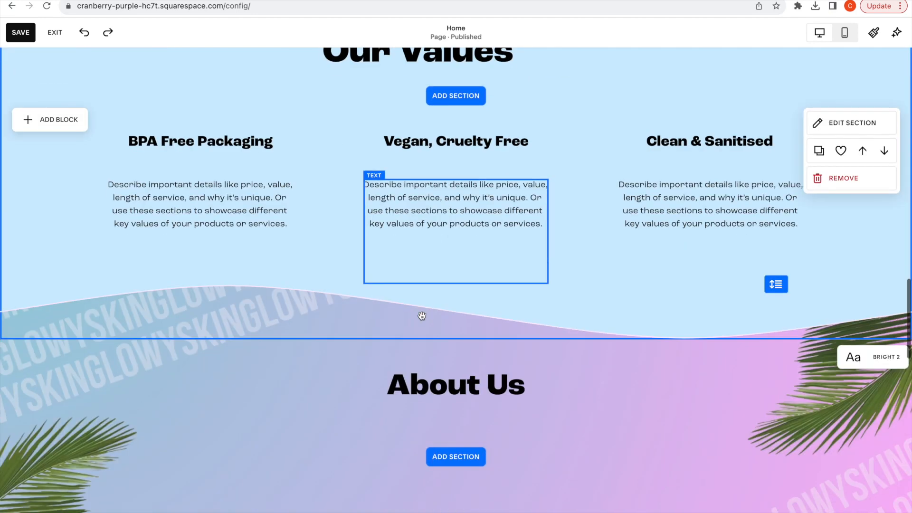
scroll(423, 319, down, 9)
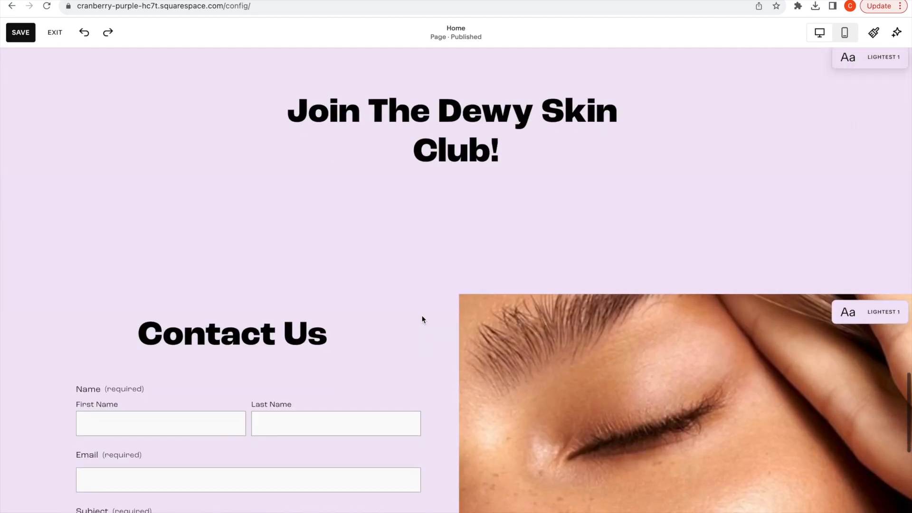
scroll(422, 319, down, 3)
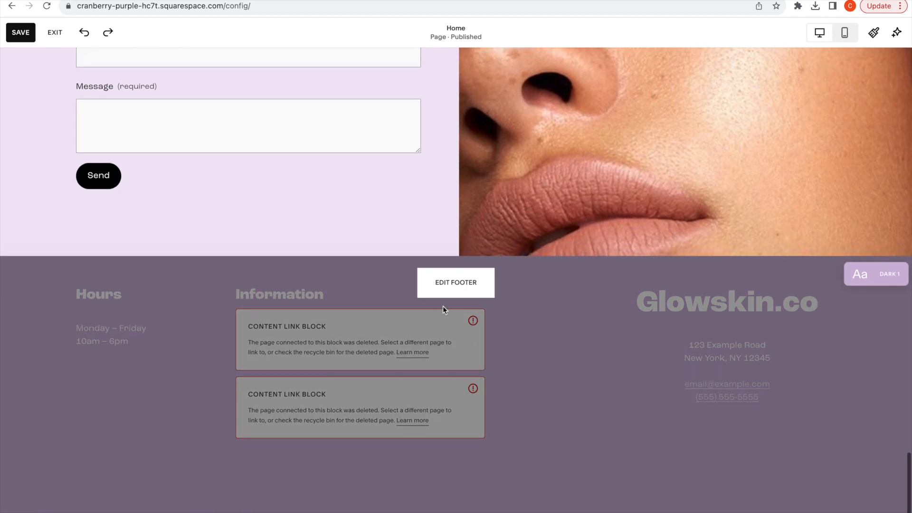
click(445, 291)
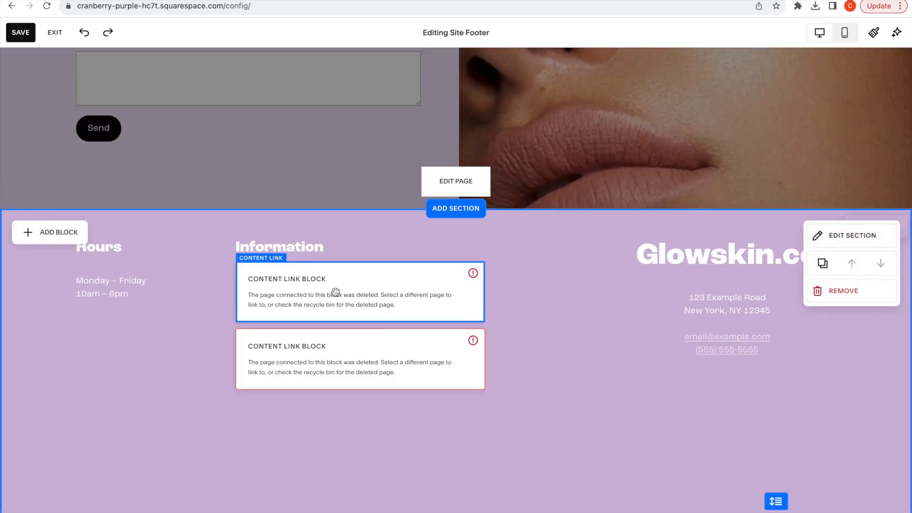
click(335, 292)
click(248, 238)
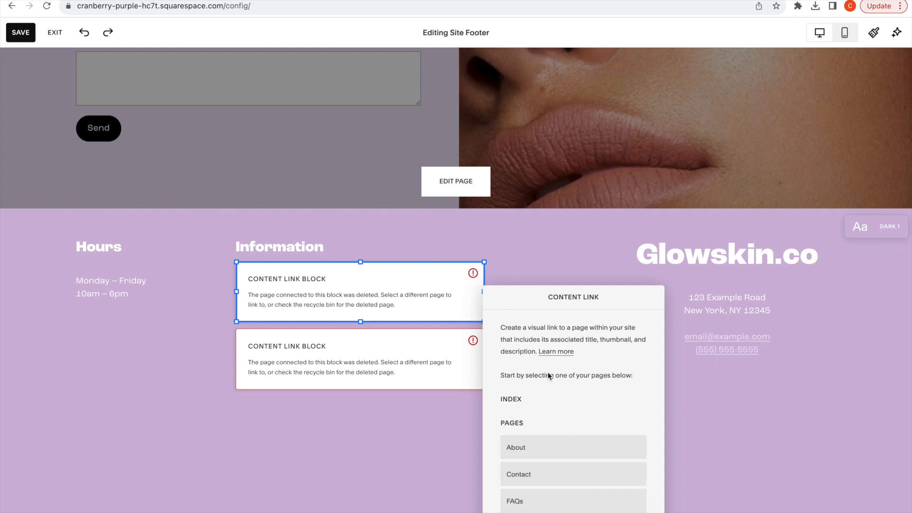
scroll(569, 454, down, 3)
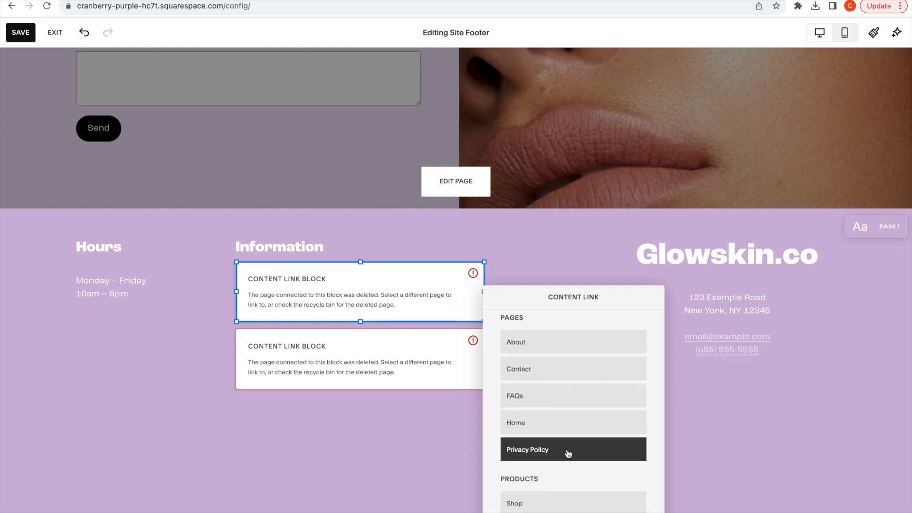
click(569, 455)
click(356, 352)
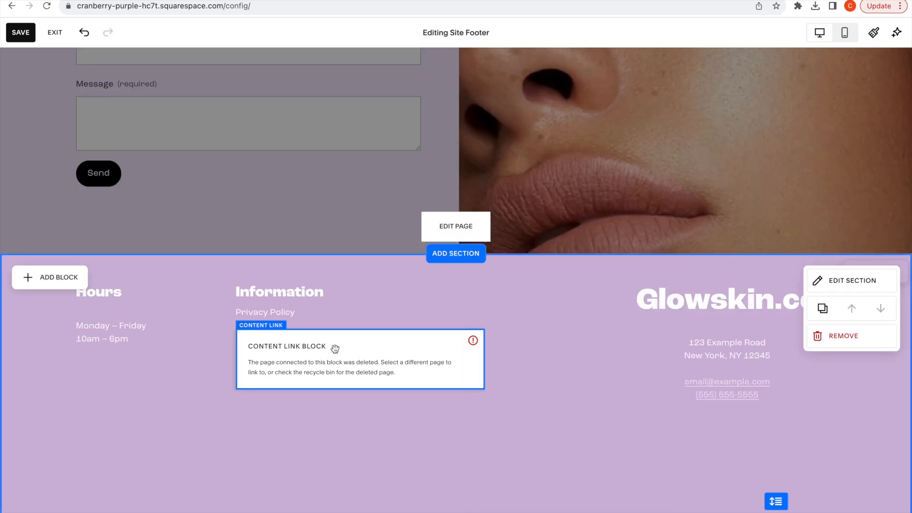
Step: Link the remaining broken content link block under Information in the footer to the FAQs page
click(441, 227)
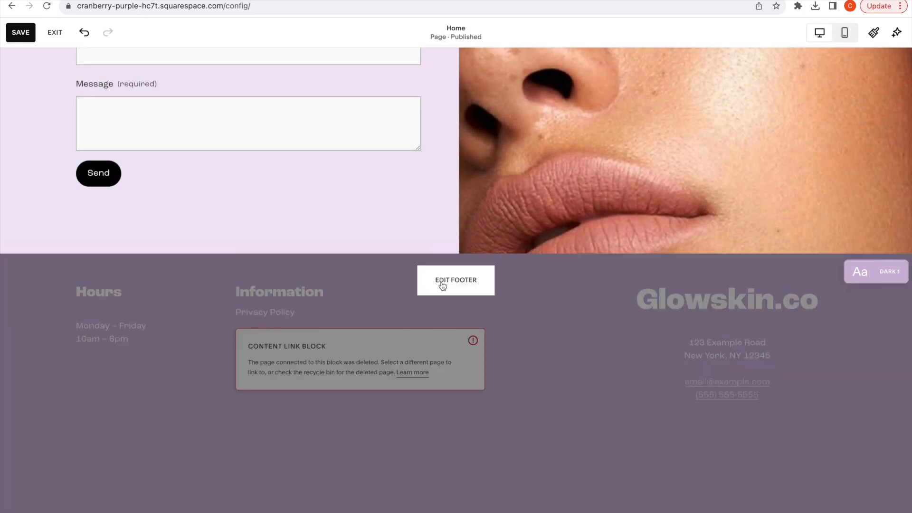
click(438, 290)
click(392, 347)
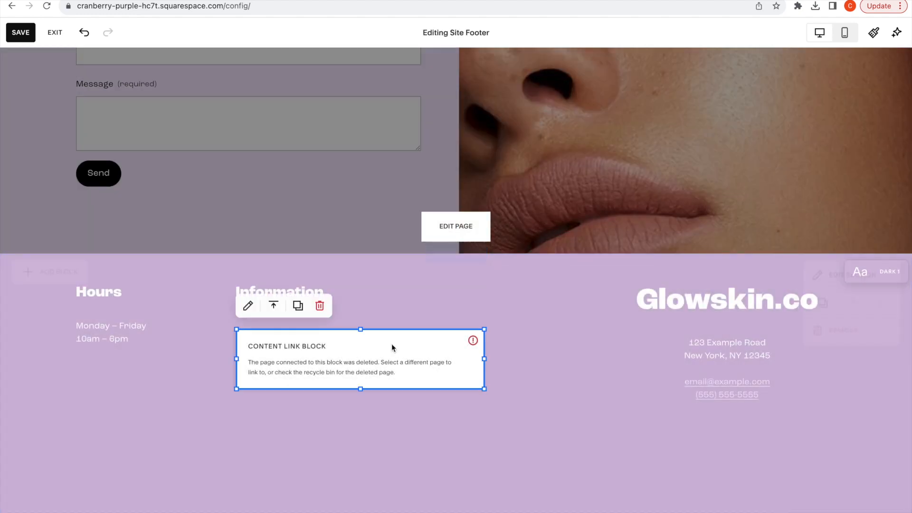
click(247, 305)
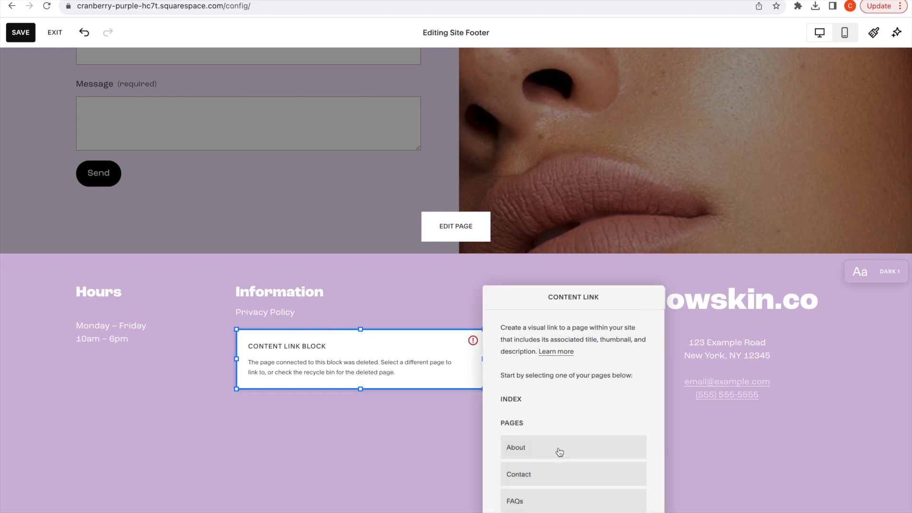
scroll(556, 460, down, 2)
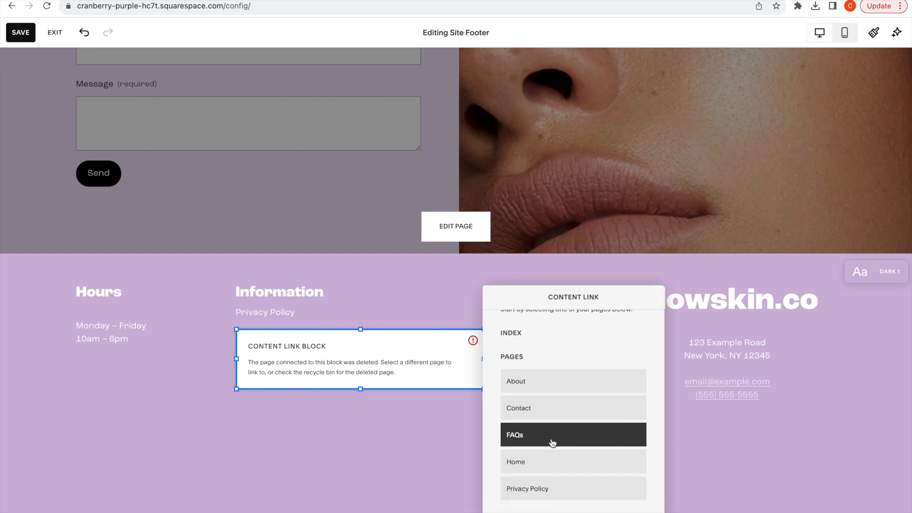
click(553, 443)
click(380, 328)
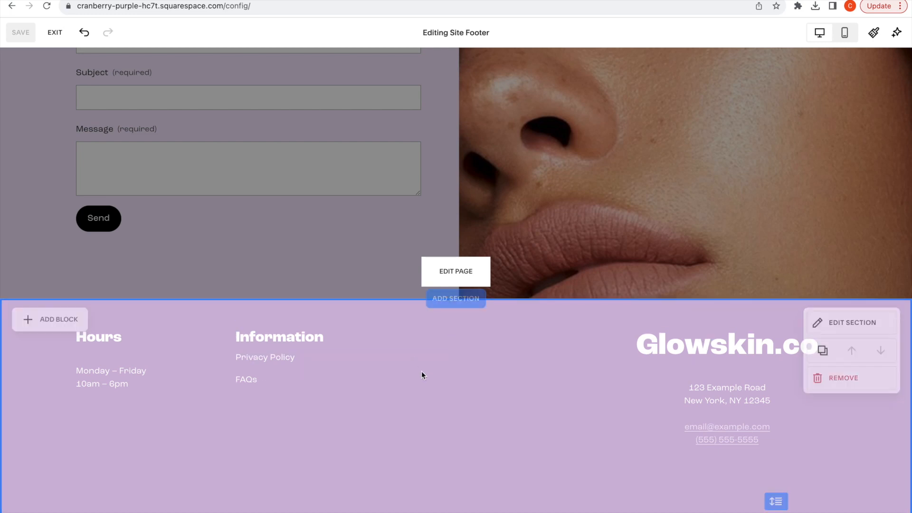
Step: Return from the footer to the home page content and review the hero, scrolling text and newsletter sections
scroll(586, 331, up, 10)
scroll(587, 332, up, 6)
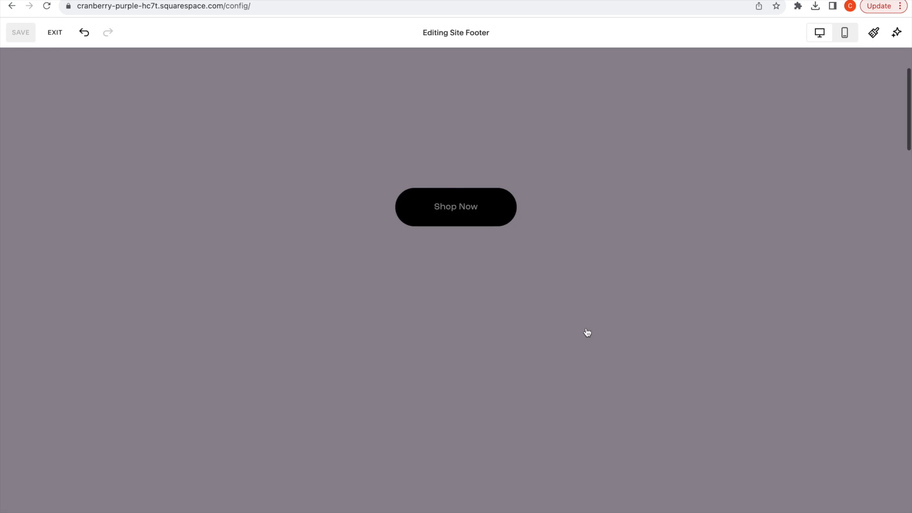
click(587, 332)
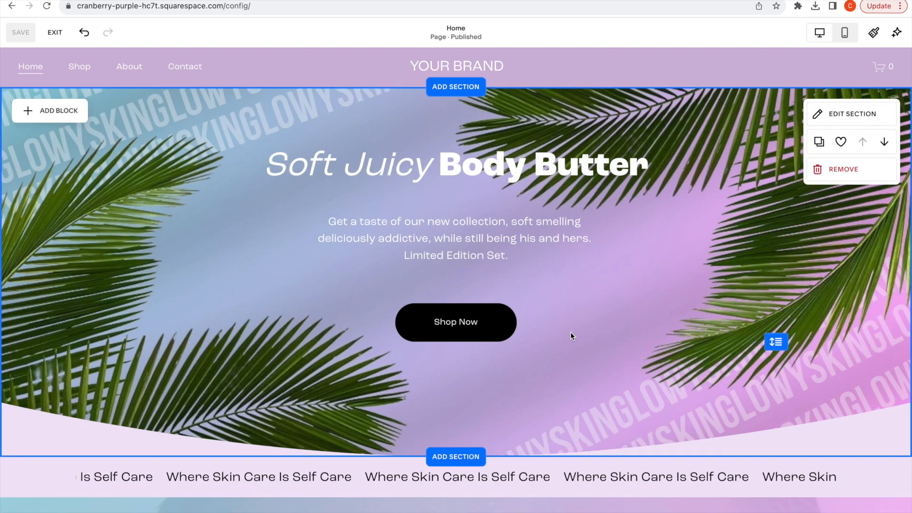
scroll(437, 282, down, 5)
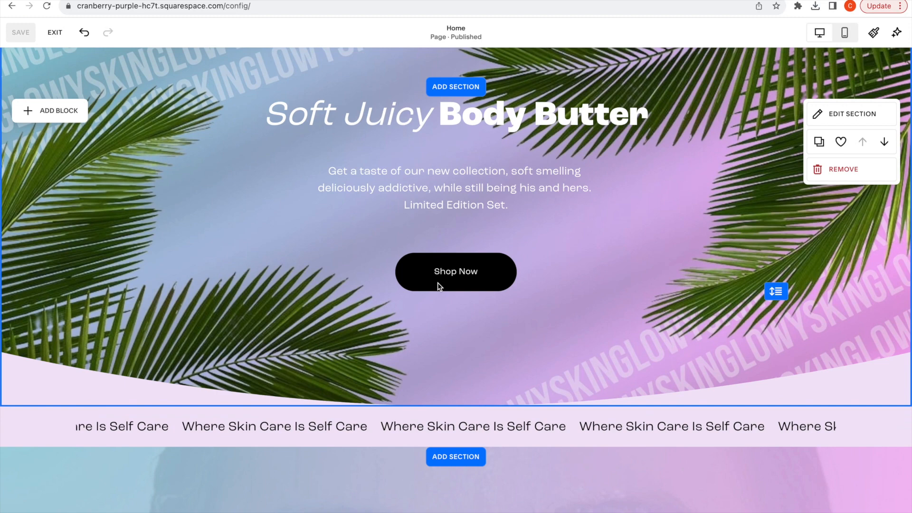
scroll(642, 308, down, 5)
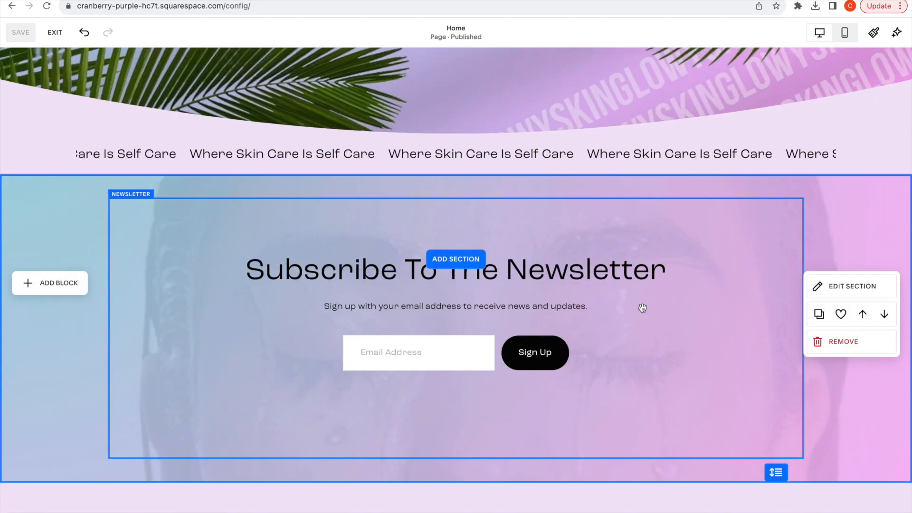
scroll(642, 309, up, 2)
scroll(641, 308, down, 7)
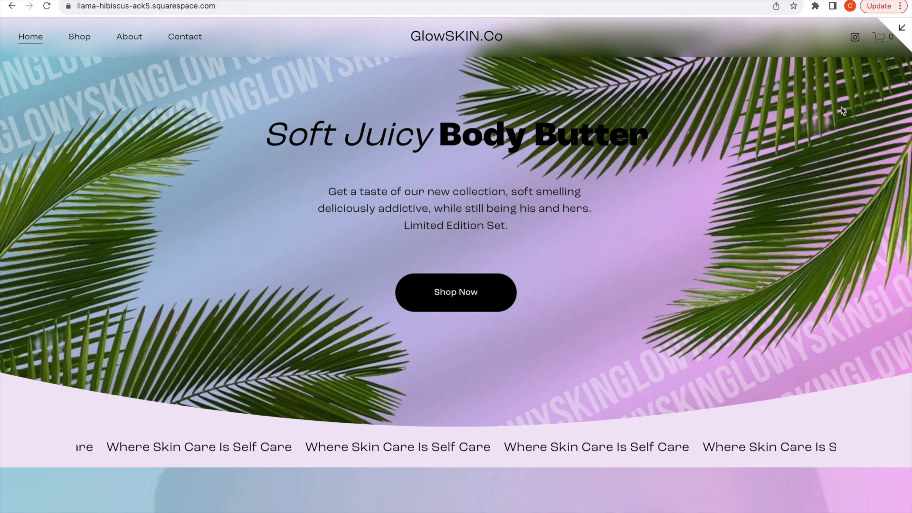
Step: Look through the original GlowSKIN.Co template's home page from the hero section to the footer
scroll(841, 109, down, 10)
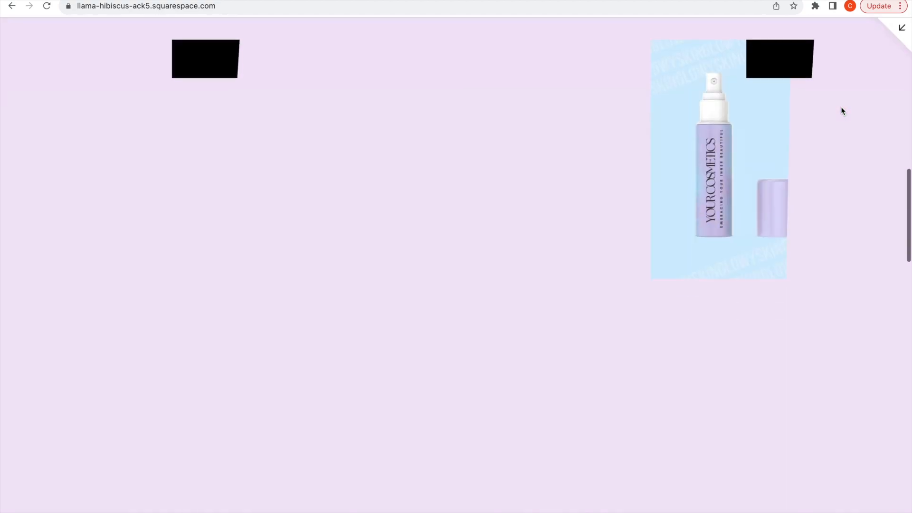
scroll(841, 110, up, 2)
scroll(842, 111, down, 15)
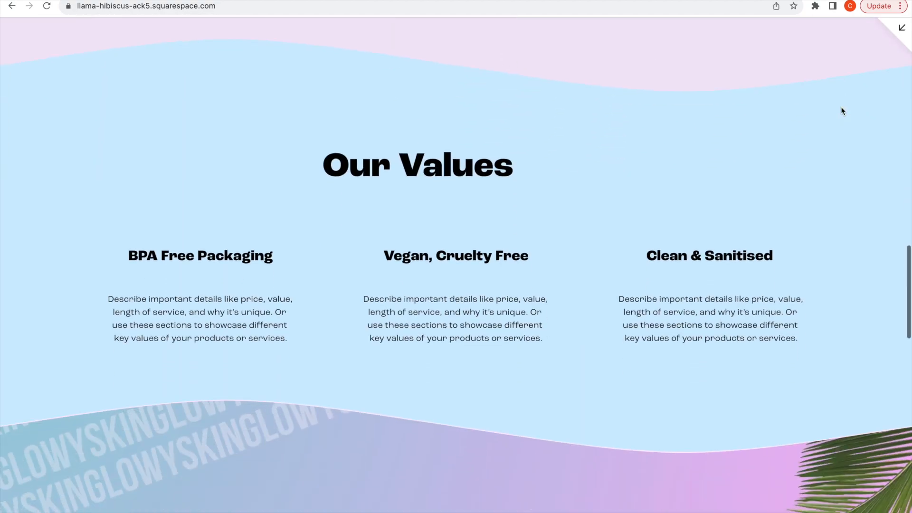
scroll(842, 111, down, 15)
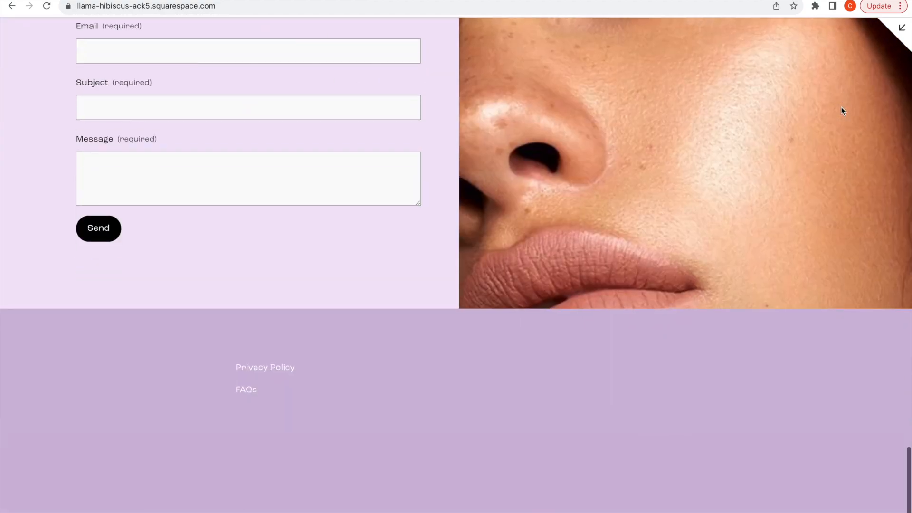
scroll(841, 110, up, 20)
Step: View the template's Shop page and About page, looking through the full content of each
click(79, 40)
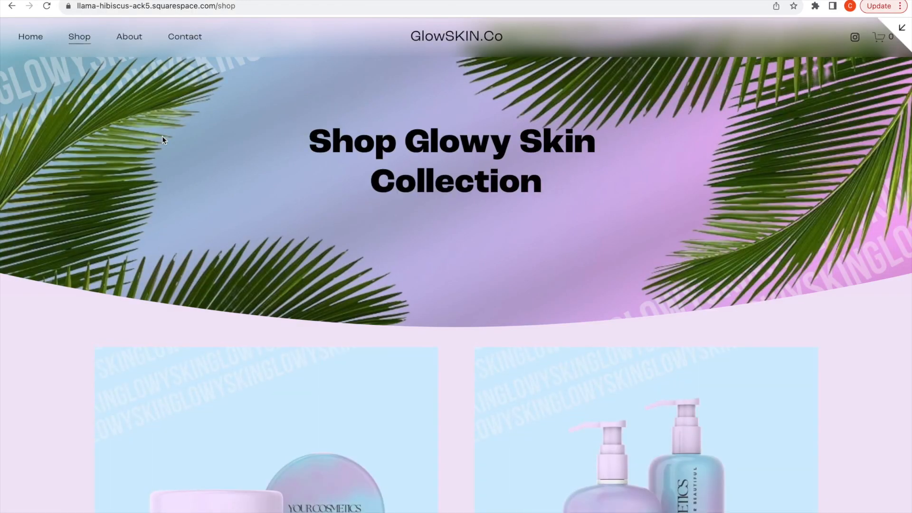
scroll(271, 238, down, 15)
scroll(272, 233, up, 15)
click(131, 38)
scroll(632, 209, down, 10)
scroll(648, 218, up, 10)
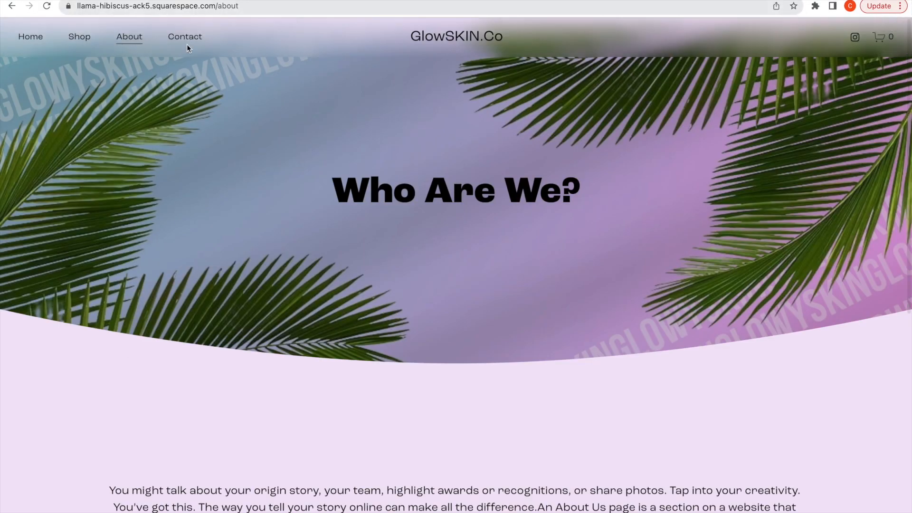